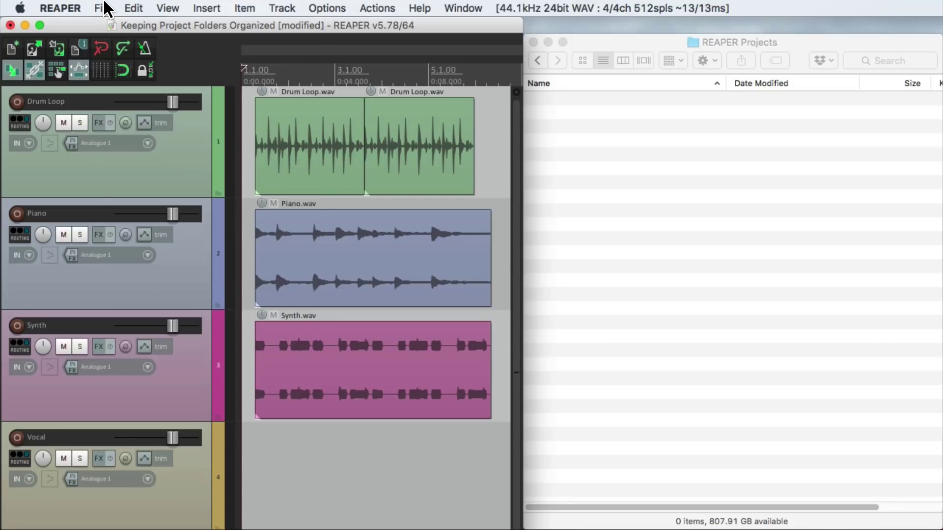
# Step: Save the project as 'Saved Project 1' in its own subfolder, with all media copied into it
pyautogui.click(102, 7)
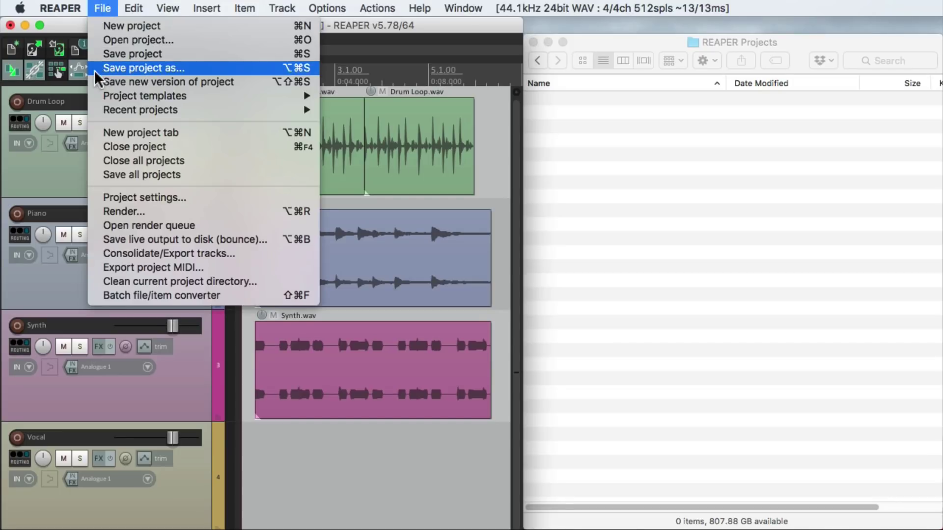
pyautogui.click(92, 73)
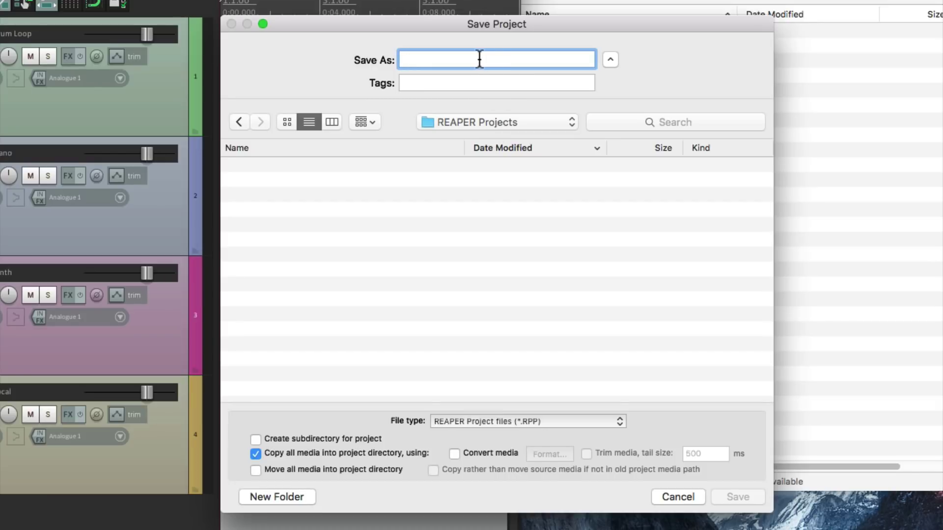
pyautogui.write('Saved Project 1')
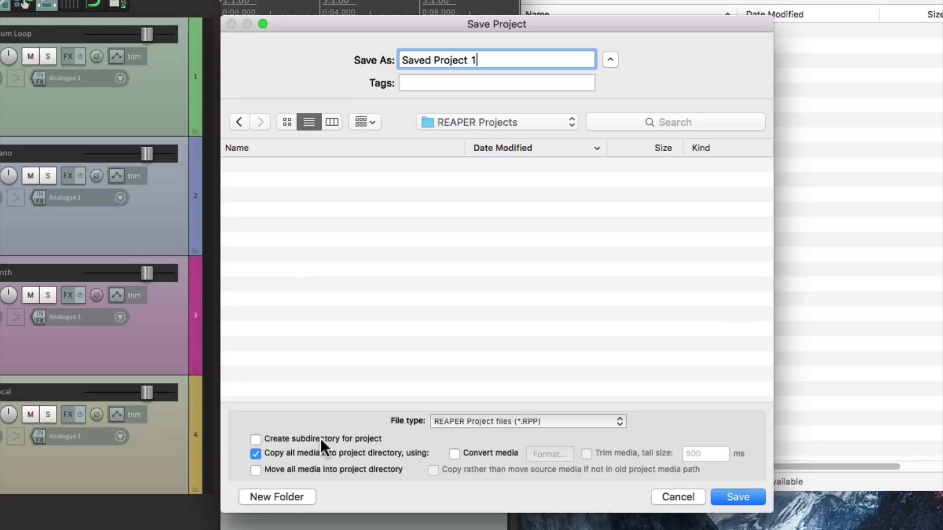
pyautogui.click(257, 440)
# Step: Confirm the save, open the Saved Project 1 folder, and check the copied Drum Loop, Piano and Synth WAVs
pyautogui.click(725, 497)
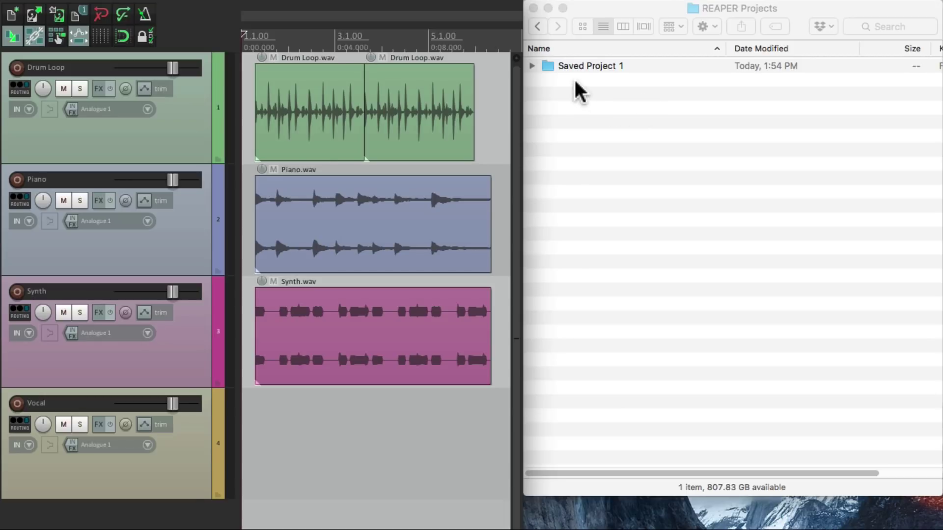
pyautogui.doubleClick(578, 66)
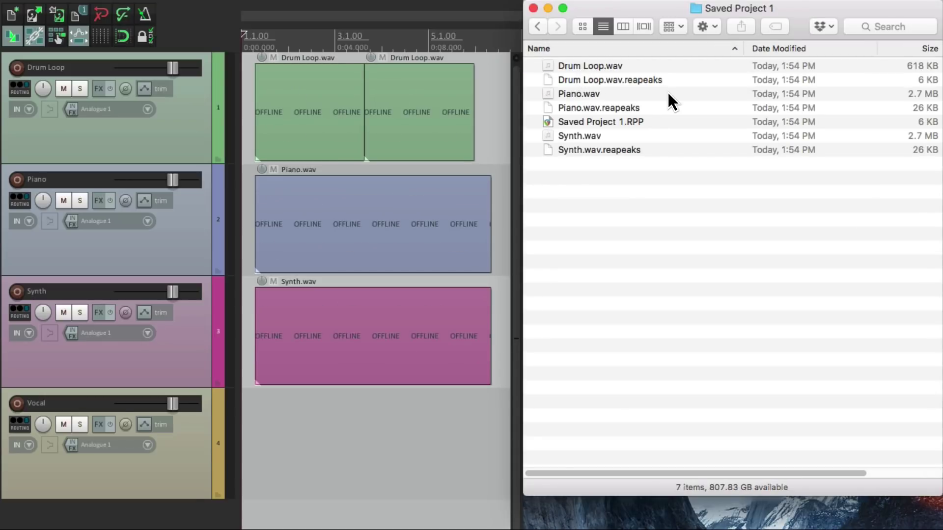
pyautogui.click(639, 64)
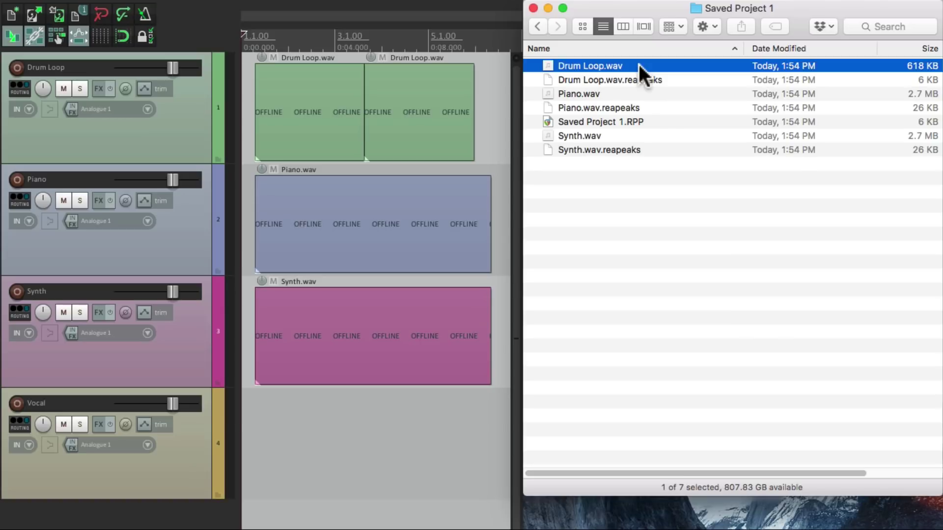
pyautogui.click(647, 92)
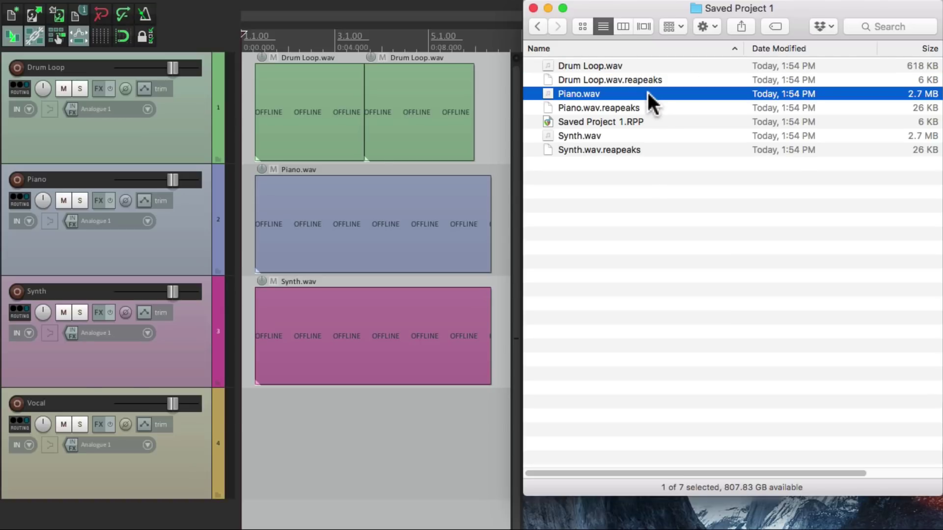
pyautogui.click(664, 134)
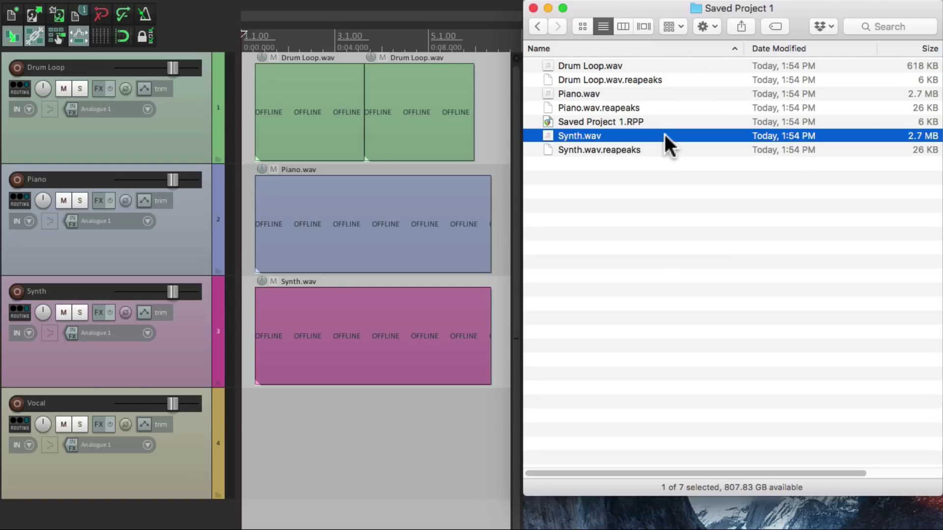
# Step: Check the Drum Loop, Piano and Synth .reapeaks peak files, then return to REAPER
pyautogui.click(683, 78)
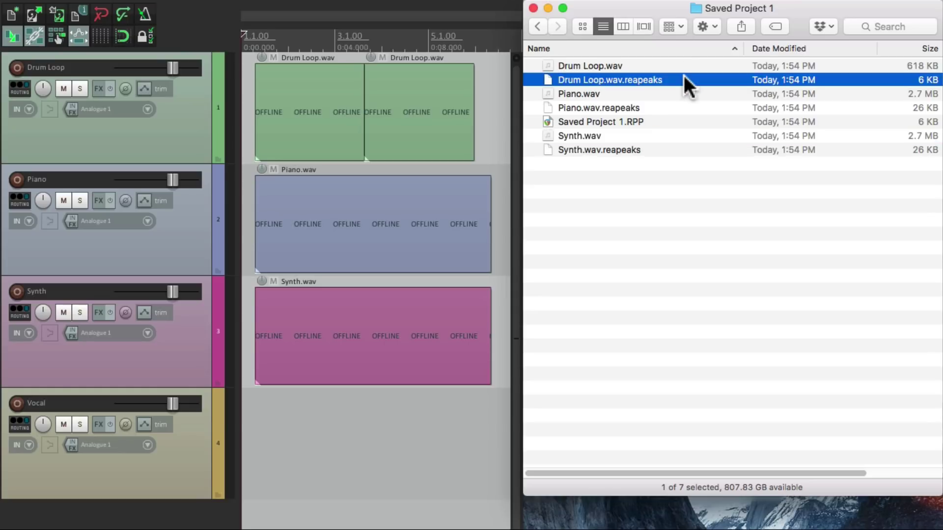
pyautogui.click(687, 108)
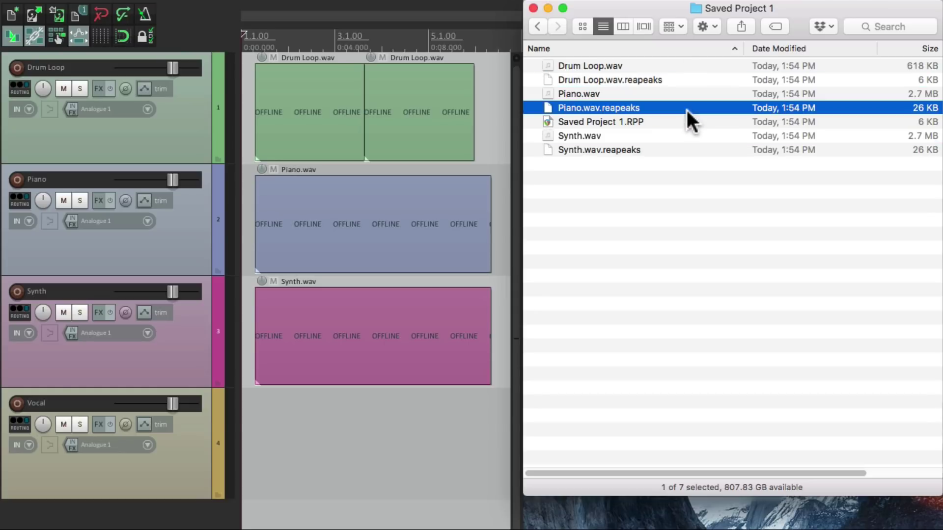
pyautogui.click(681, 149)
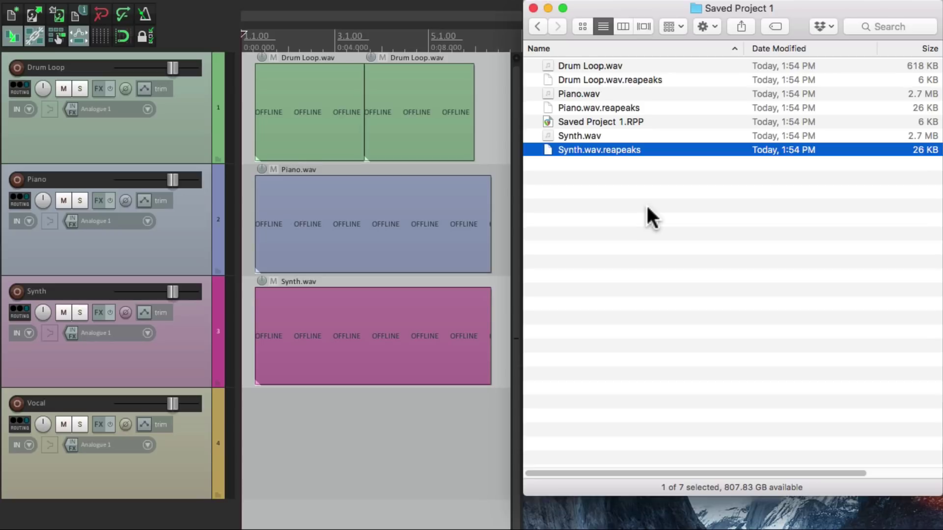
pyautogui.click(286, 147)
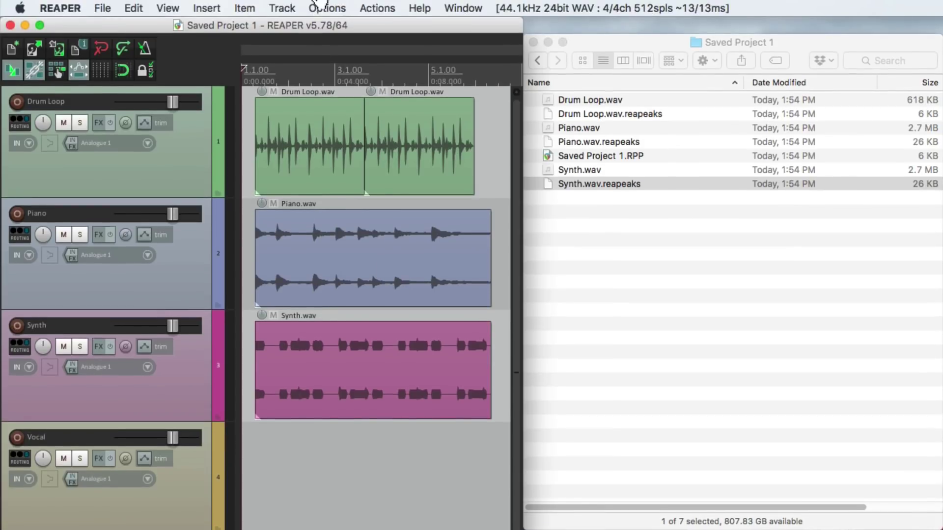
# Step: In Media preferences, enable 'Put new peak files in peaks/ subfolder relative to media' and confirm
pyautogui.click(323, 7)
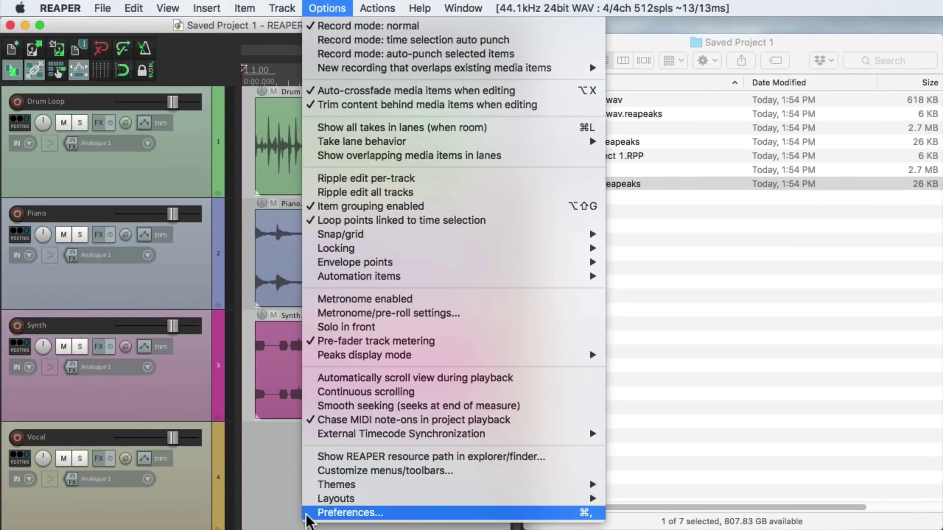
pyautogui.click(306, 514)
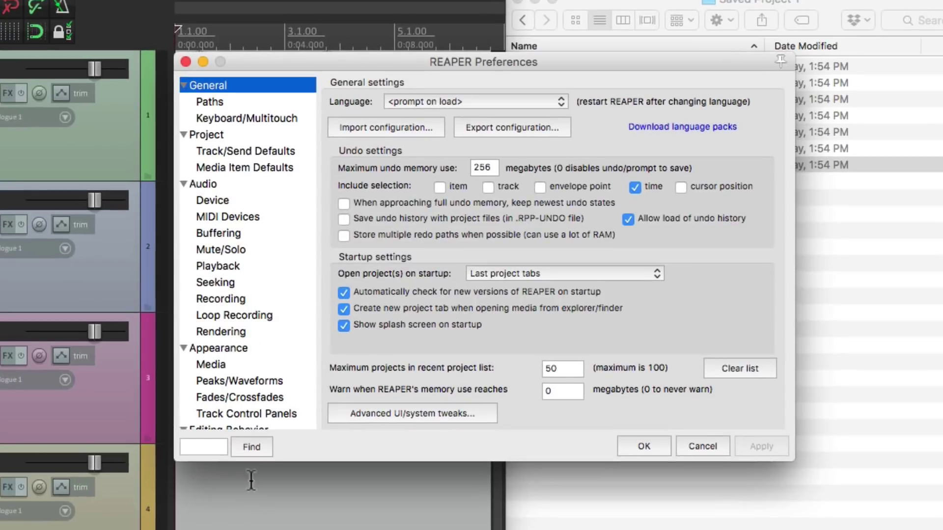
pyautogui.scroll(-8, 294, 246)
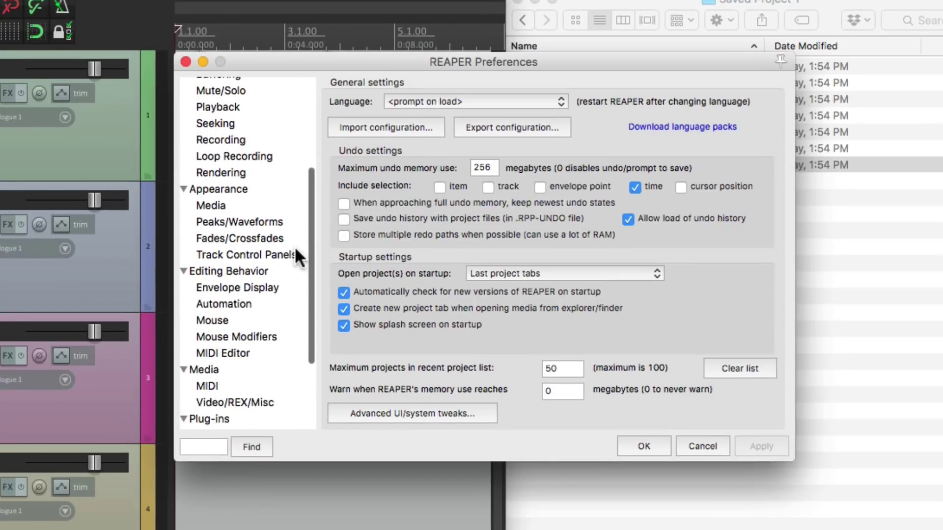
pyautogui.click(266, 357)
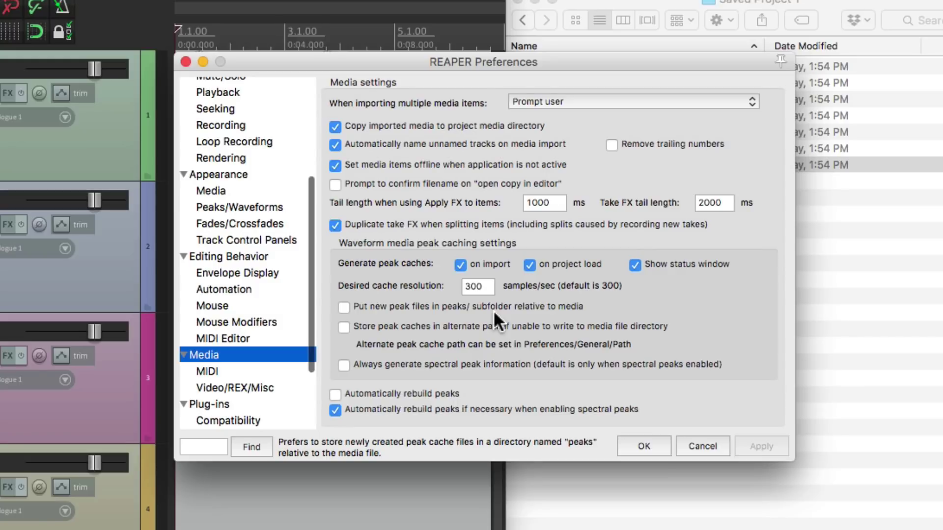
pyautogui.click(703, 444)
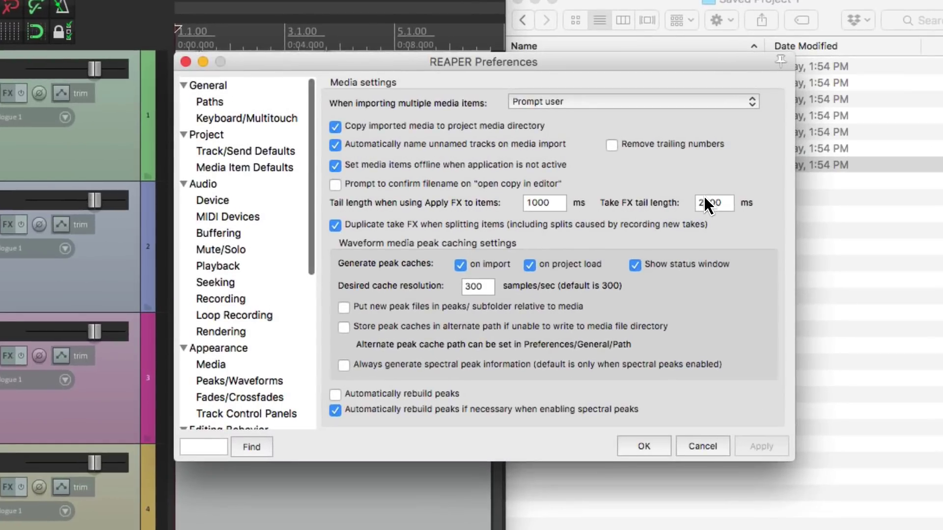
pyautogui.click(340, 308)
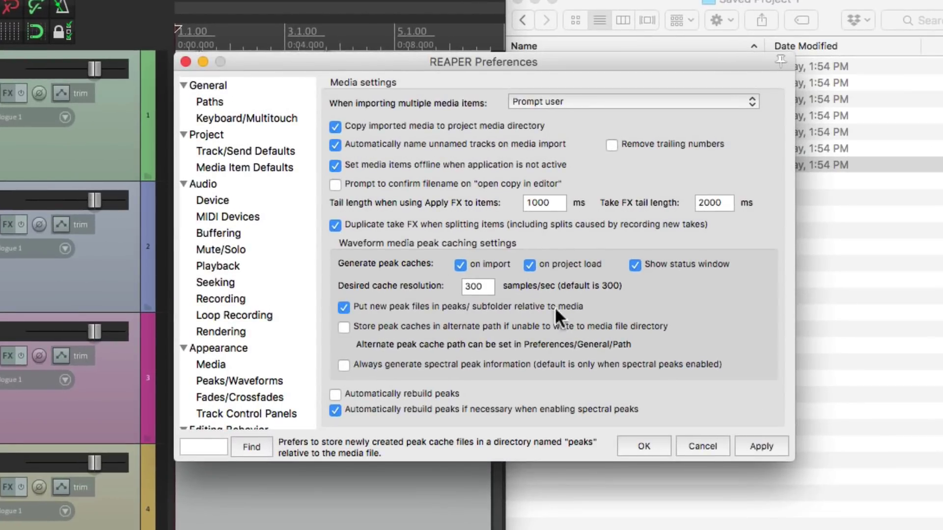
pyautogui.click(644, 446)
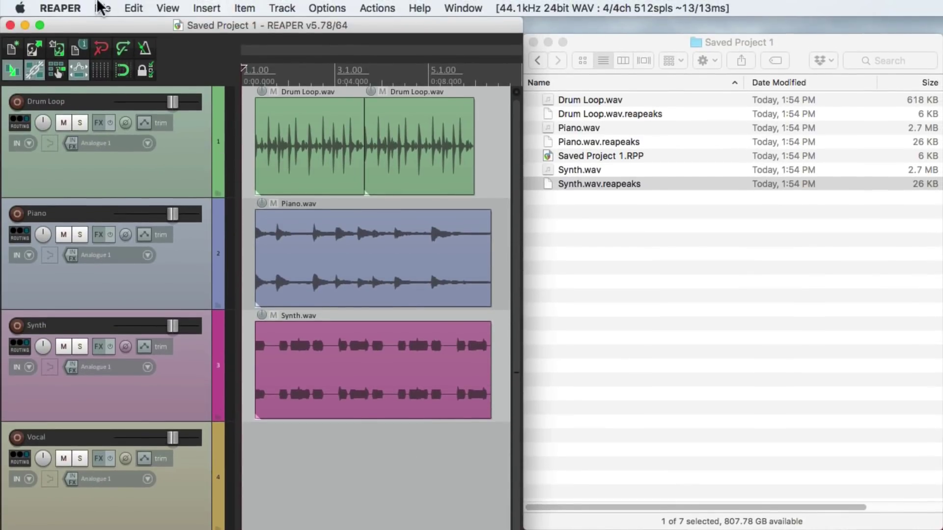
# Step: Save the project as 'Saved Project 2' by changing the trailing 1 to 2
pyautogui.click(102, 8)
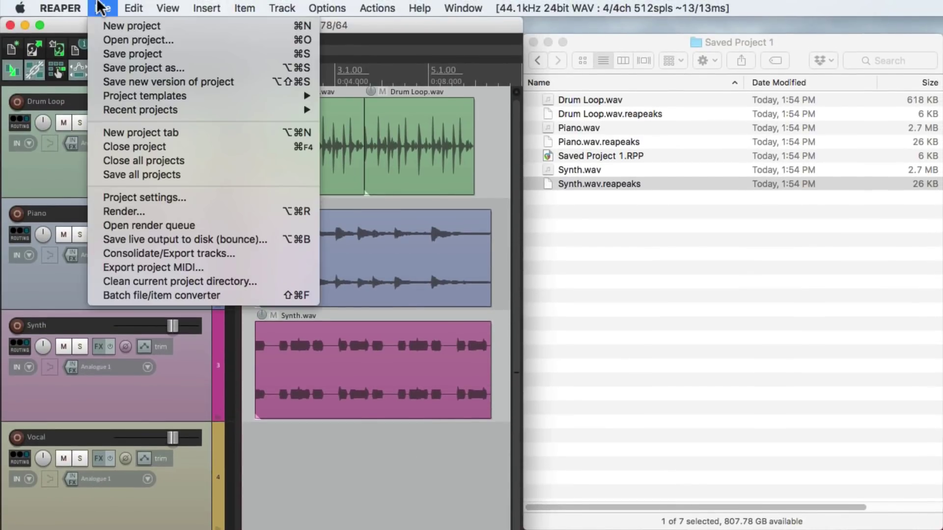
pyautogui.click(101, 67)
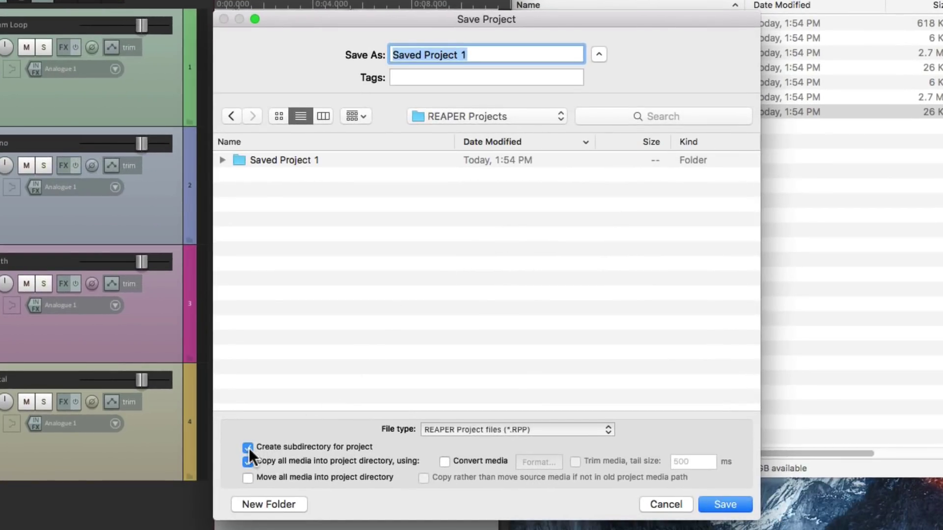
pyautogui.click(495, 55)
pyautogui.press('BackSpace')
pyautogui.write('2')
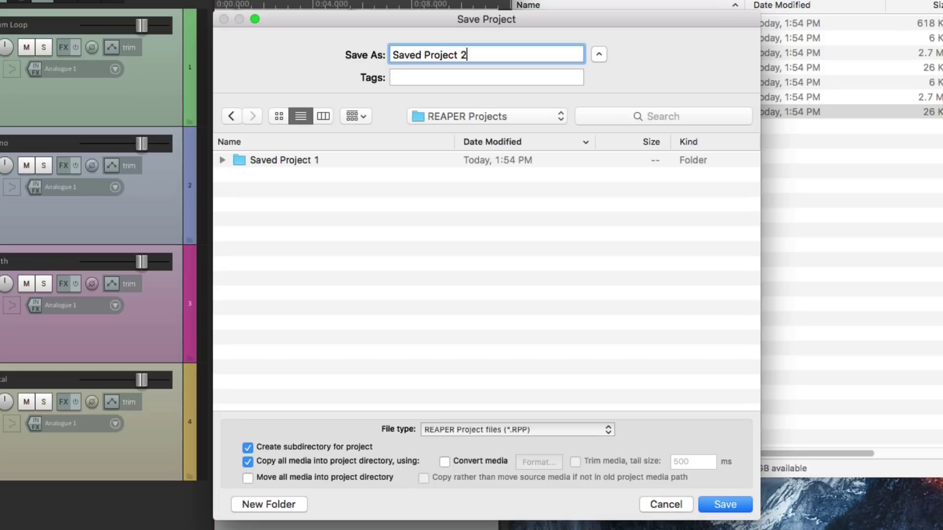
pyautogui.press('Return')
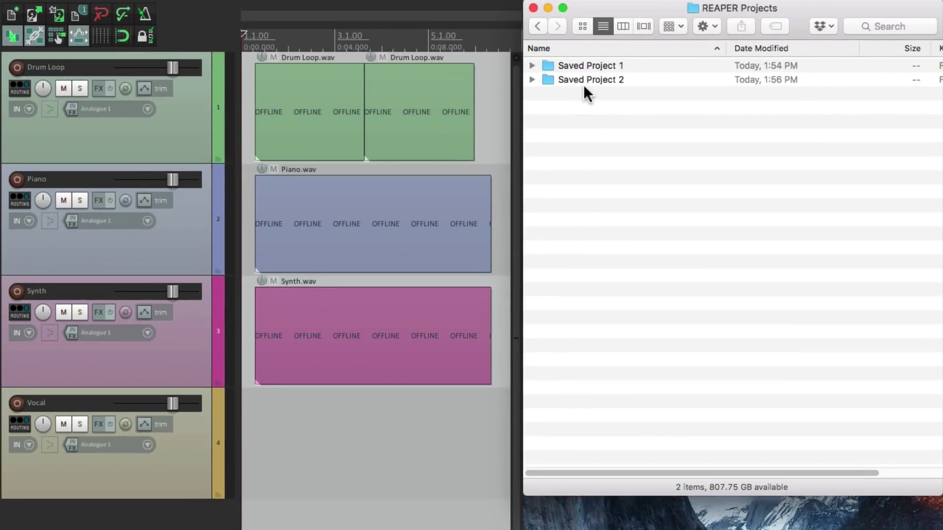
# Step: Open the Saved Project 2 folder and review its .RPP file and the copied Piano, Drum Loop and Synth WAVs
pyautogui.doubleClick(579, 81)
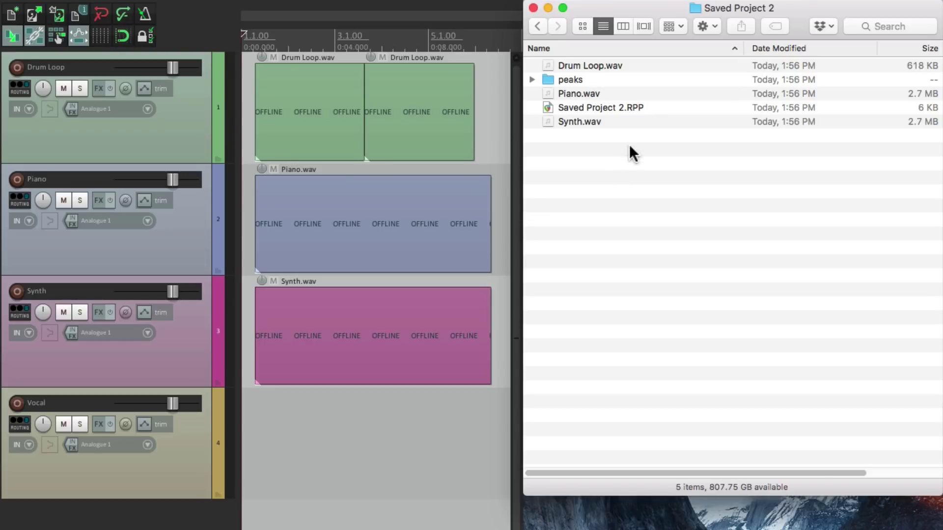
pyautogui.click(613, 107)
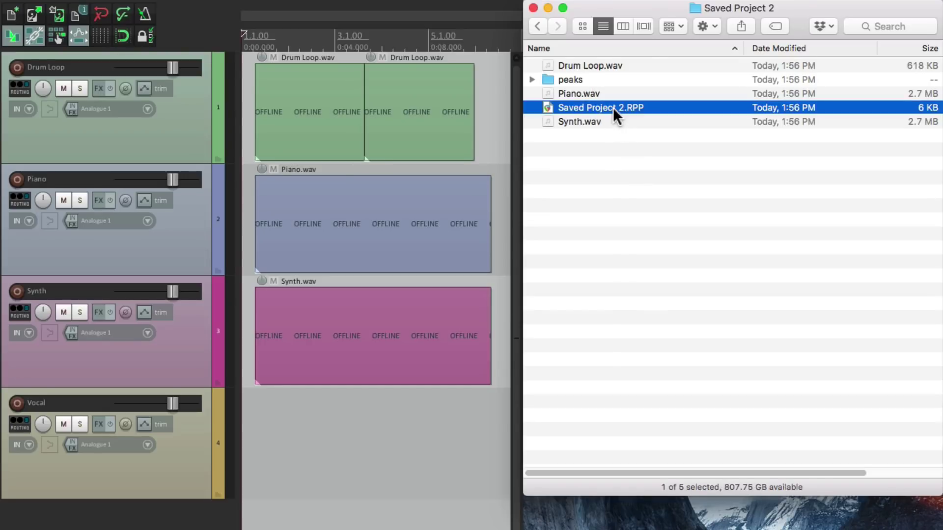
pyautogui.click(611, 92)
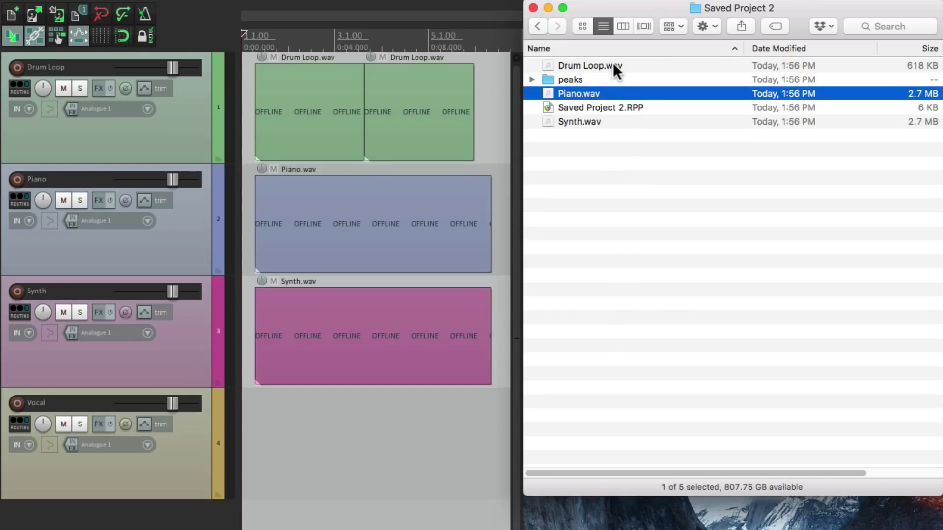
pyautogui.click(613, 65)
pyautogui.click(609, 121)
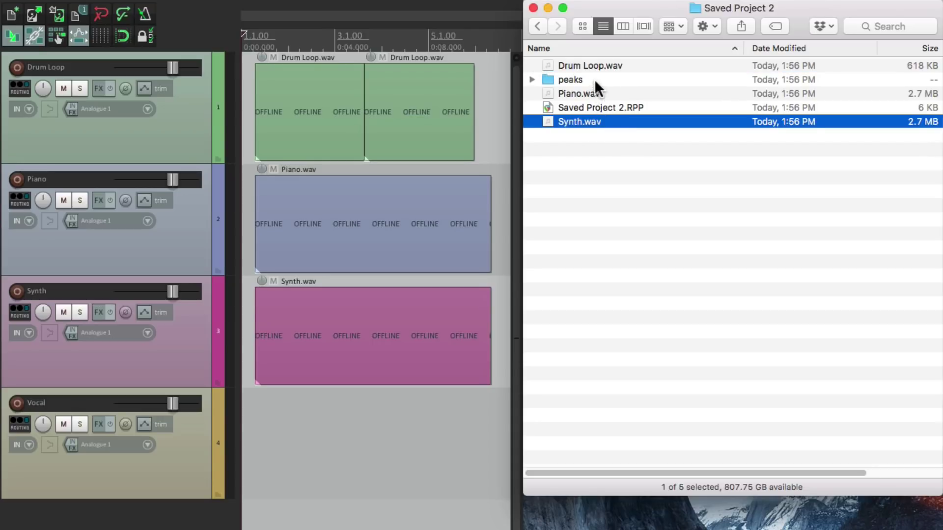
# Step: Expand the peaks folder to view its peak files, collapse it again, and return to REAPER
pyautogui.click(531, 80)
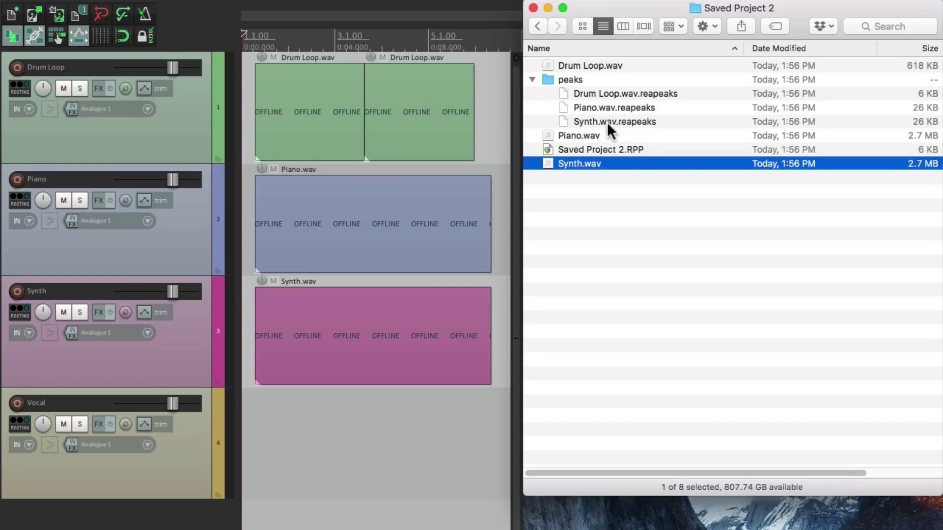
pyautogui.click(531, 80)
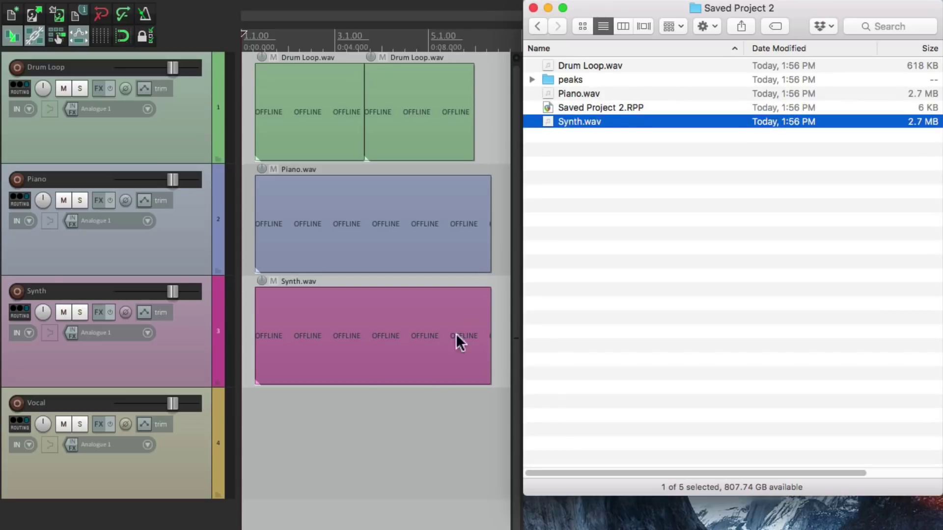
pyautogui.click(384, 478)
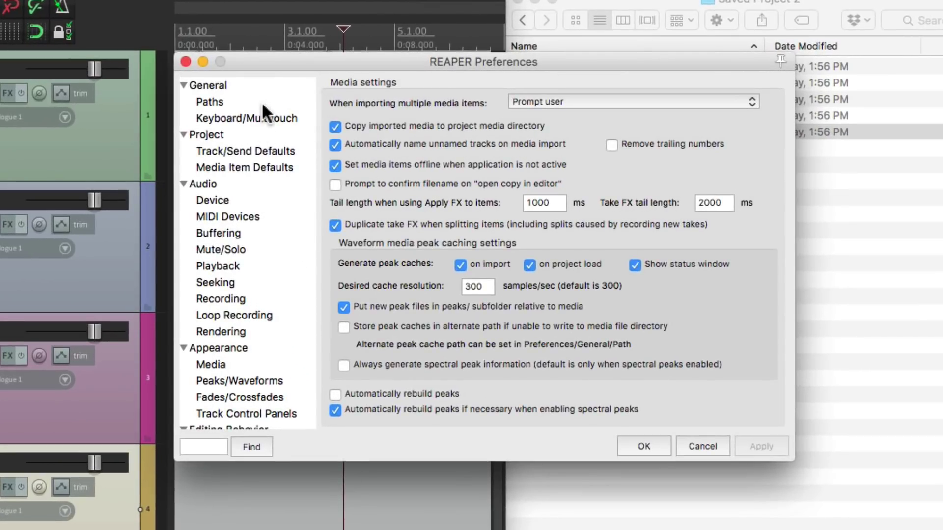
pyautogui.click(263, 109)
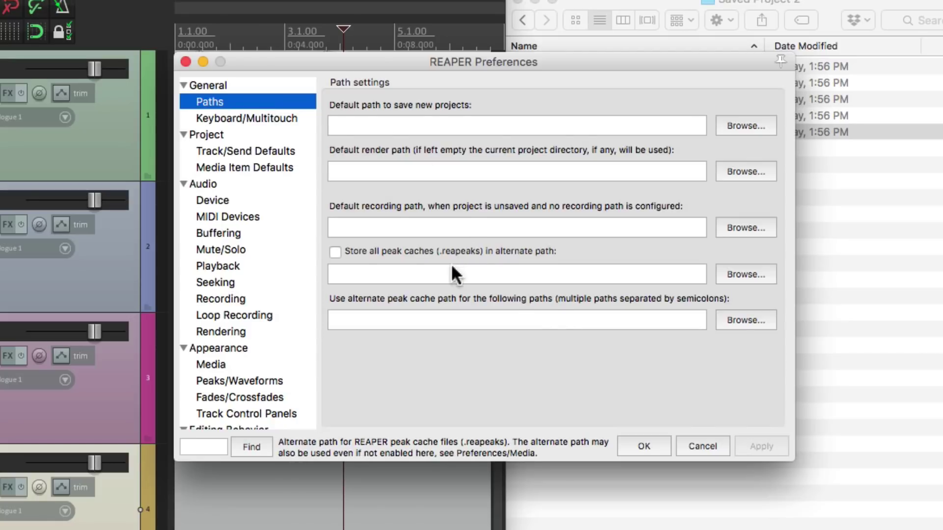
pyautogui.click(392, 271)
pyautogui.click(334, 252)
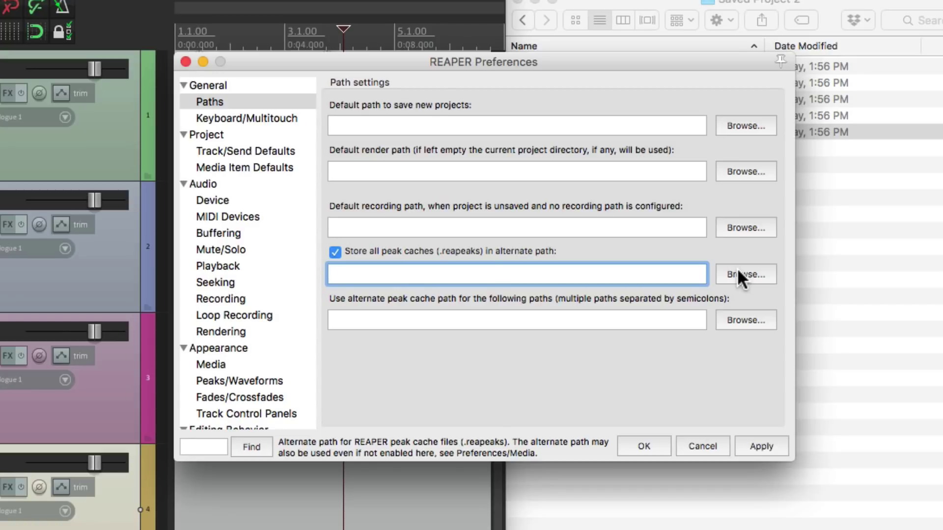
pyautogui.click(339, 255)
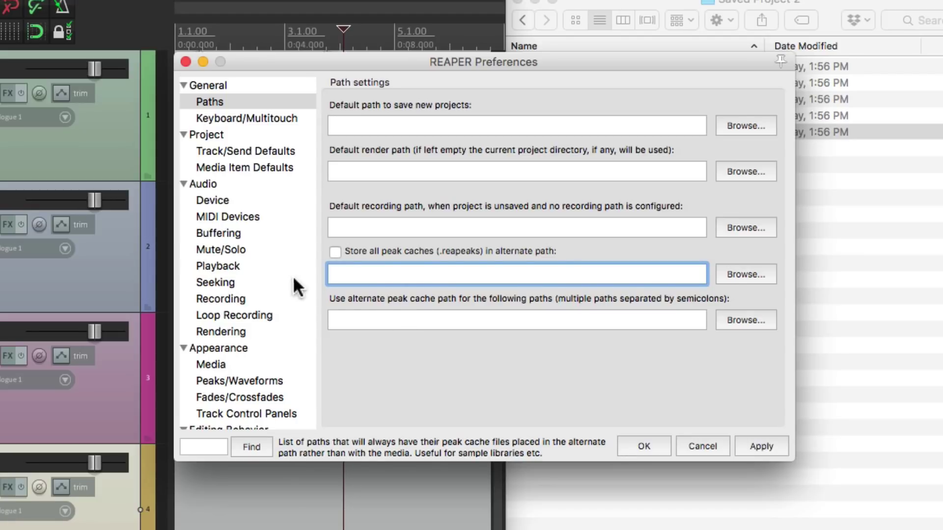
pyautogui.scroll(-10, 281, 275)
pyautogui.click(249, 292)
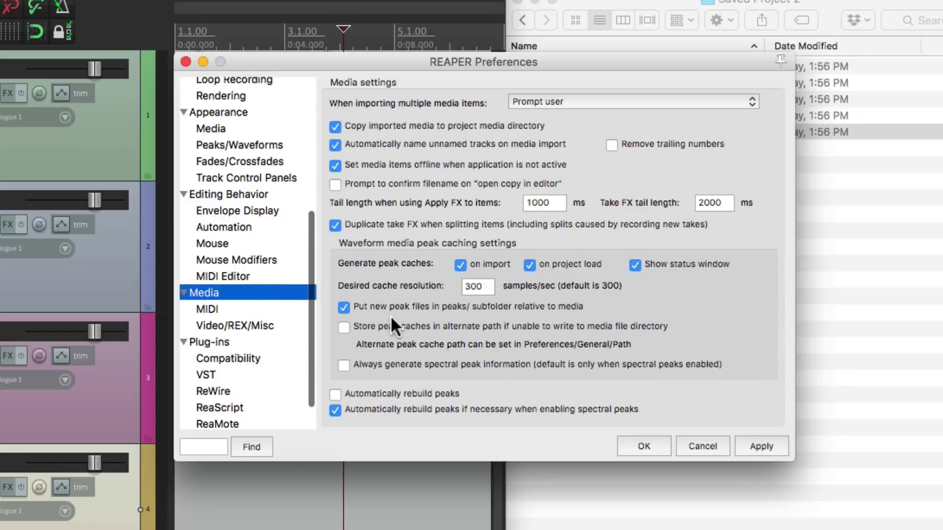
pyautogui.click(697, 445)
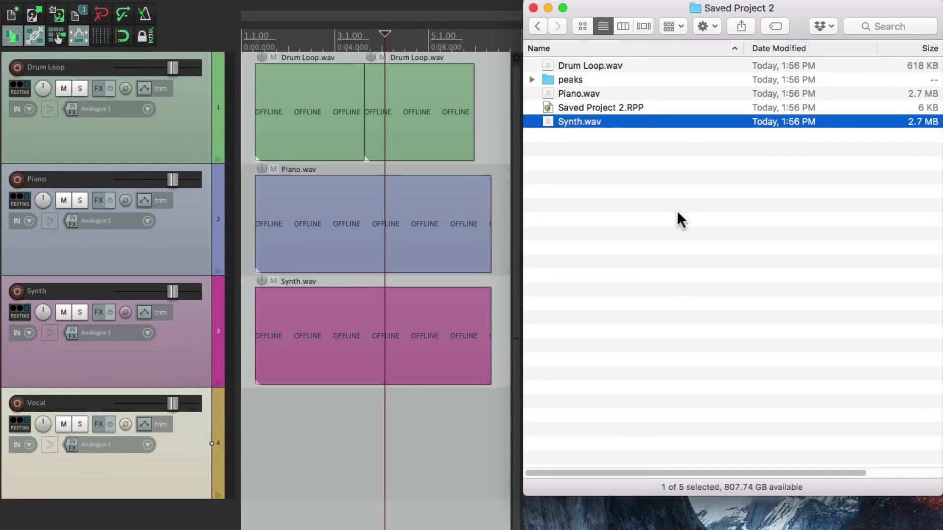
# Step: Arm the Vocal track and record takes Vocal.wav, Vocal-01.wav and Vocal-02.wav, checking them in Finder
pyautogui.click(253, 458)
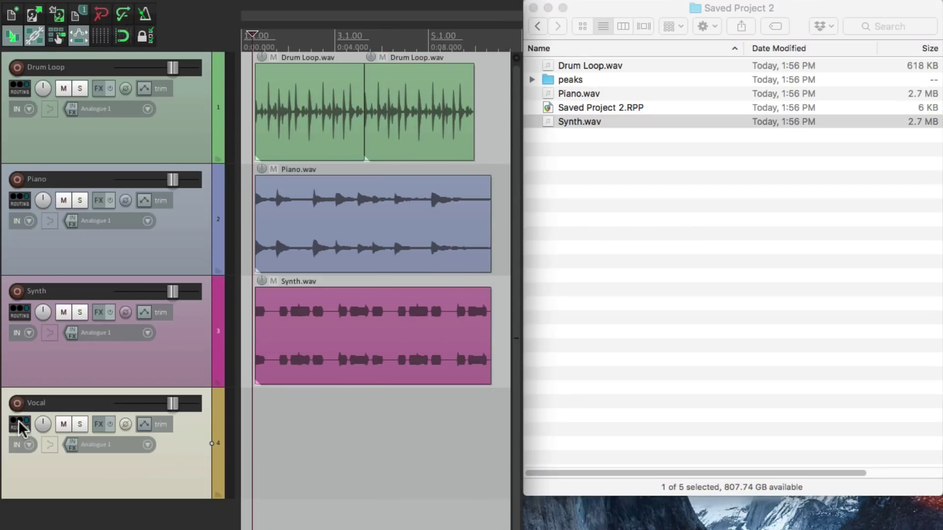
pyautogui.click(17, 404)
pyautogui.hotkey('ctrl', 'r')
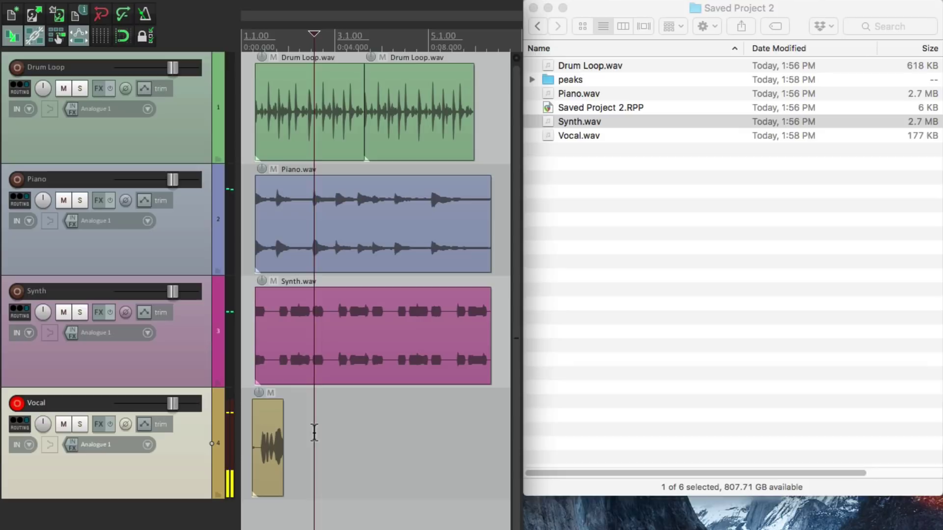
pyautogui.press('space')
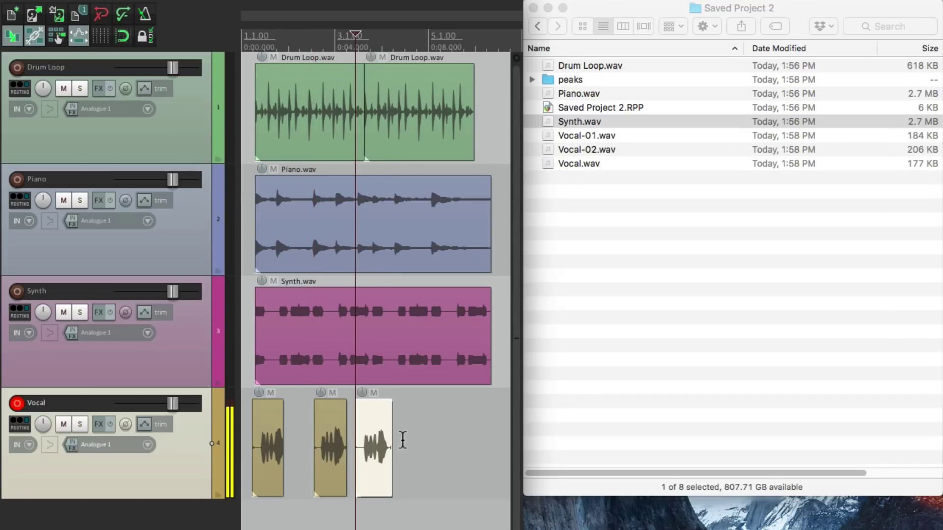
pyautogui.click(598, 286)
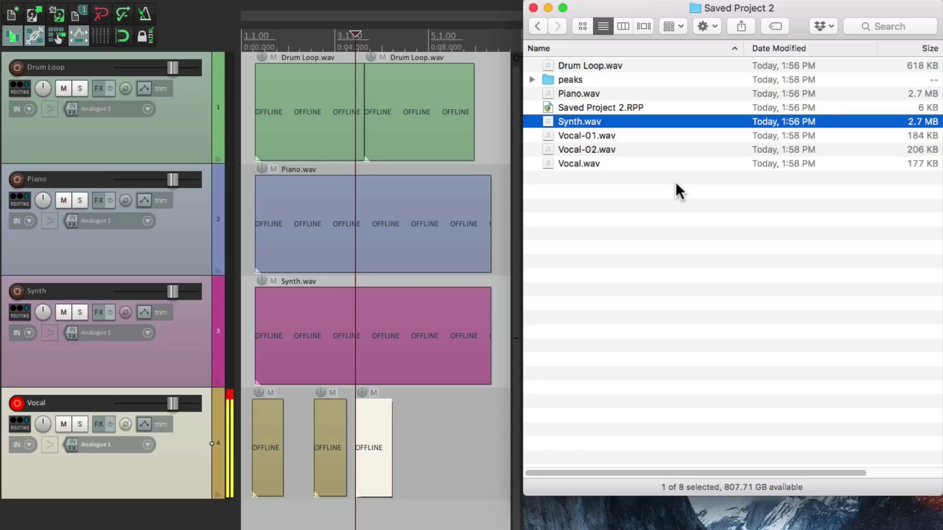
pyautogui.click(212, 34)
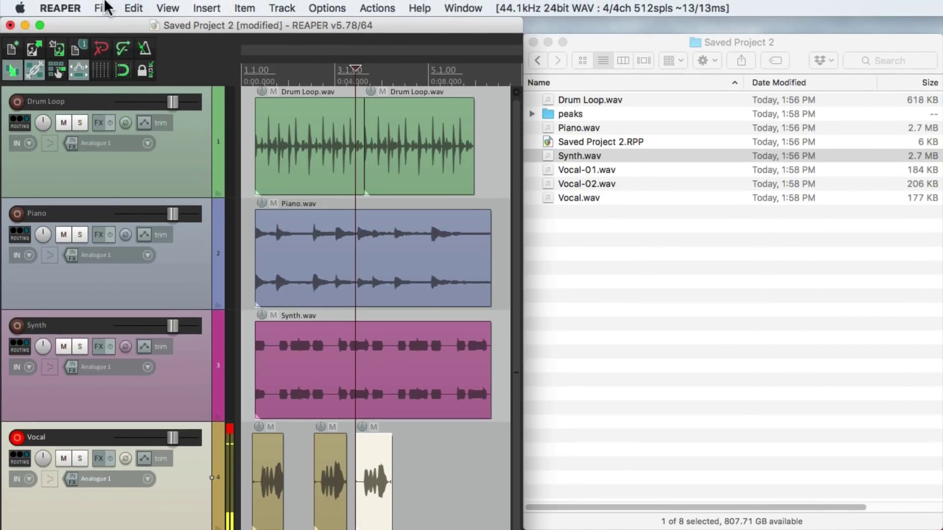
# Step: Set 'Path to save media files' to Audio in the Project Settings Media tab
pyautogui.click(103, 8)
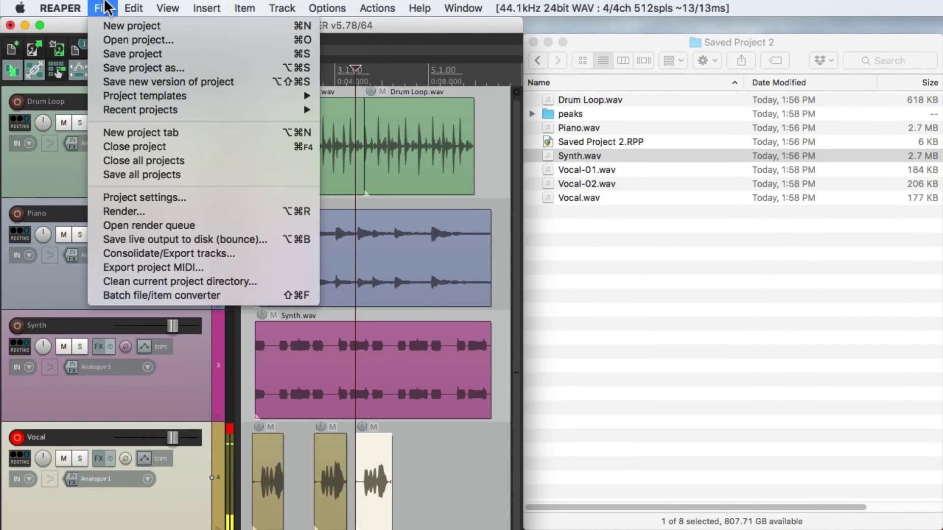
pyautogui.click(101, 201)
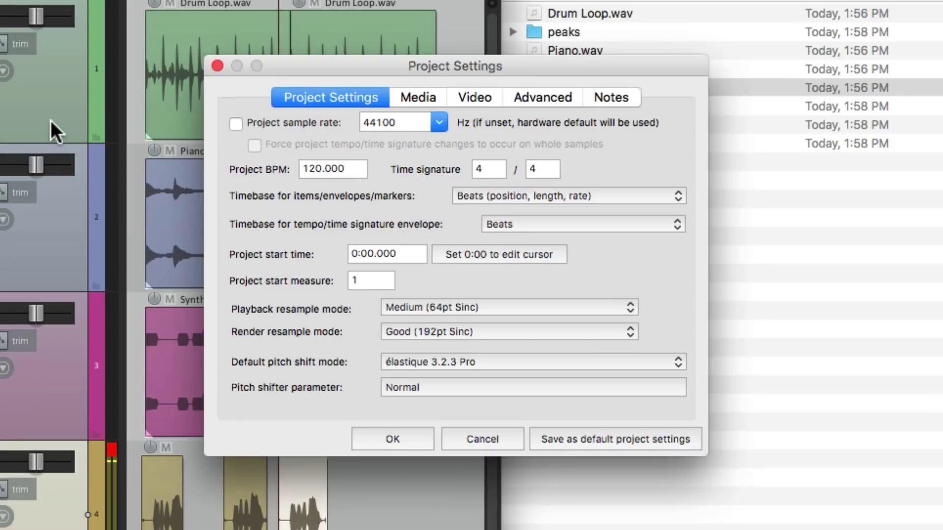
pyautogui.click(415, 97)
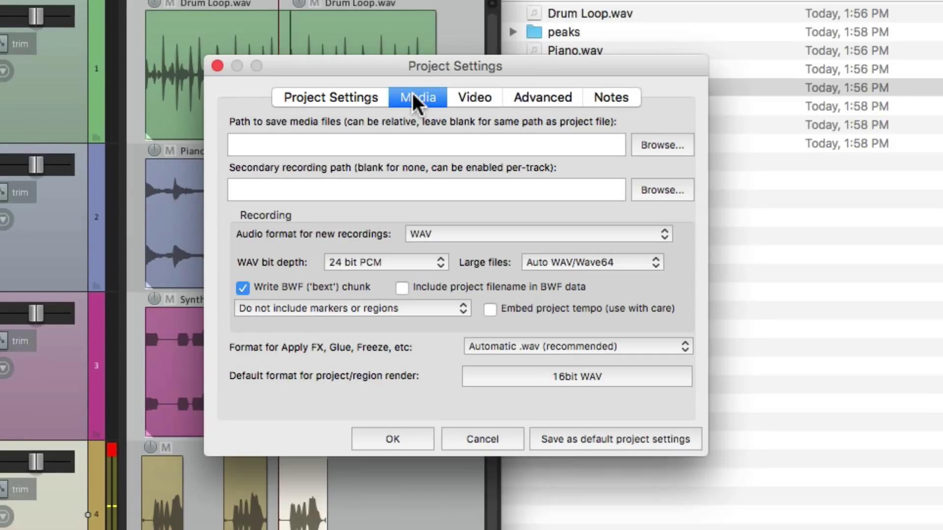
pyautogui.click(339, 147)
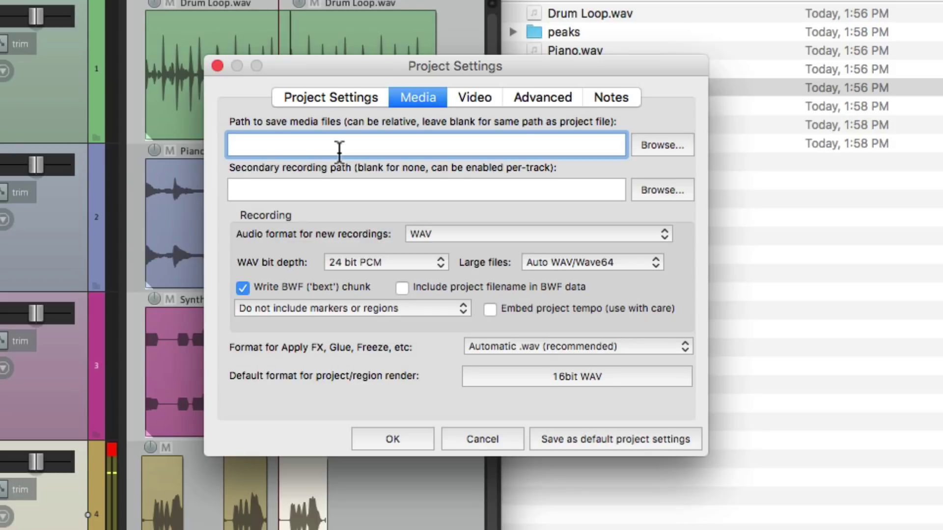
pyautogui.write('Audio')
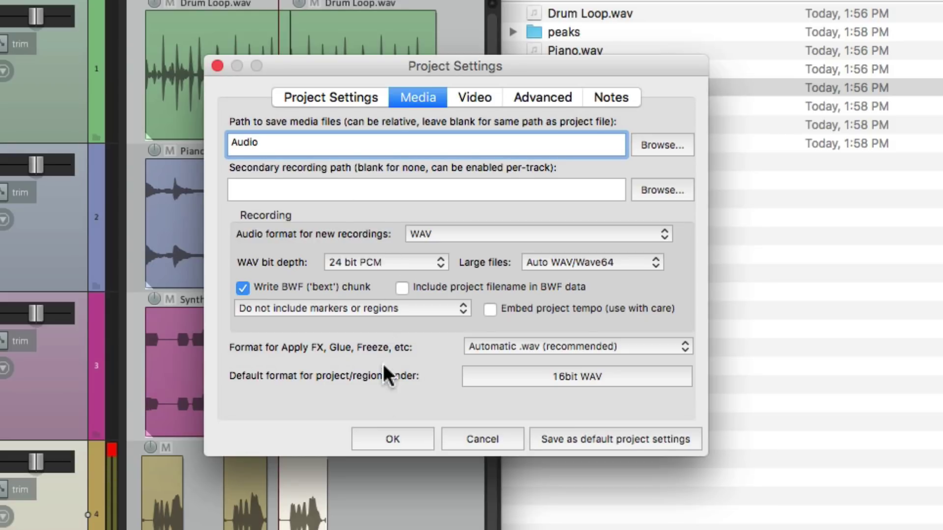
pyautogui.click(393, 439)
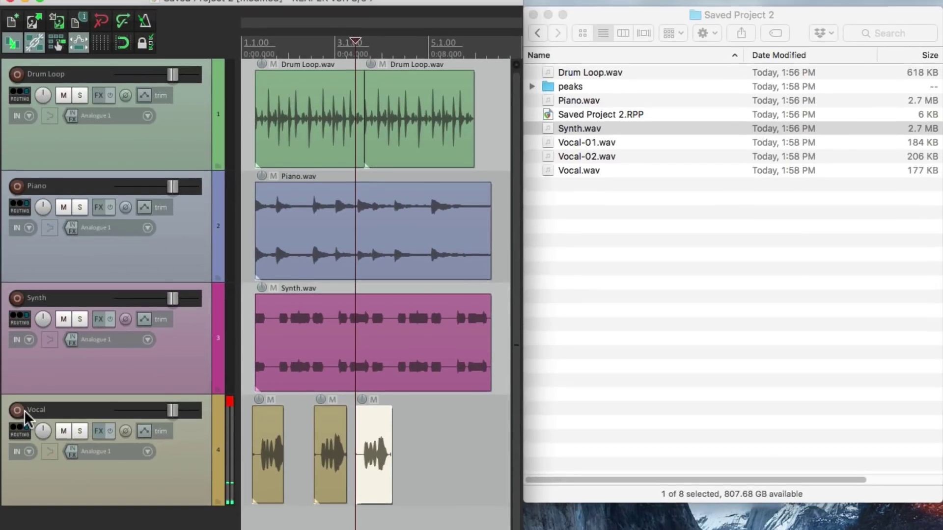
# Step: Save the project as 'Saved Project 3' with 'Create subdirectory for project' ticked
pyautogui.click(102, 8)
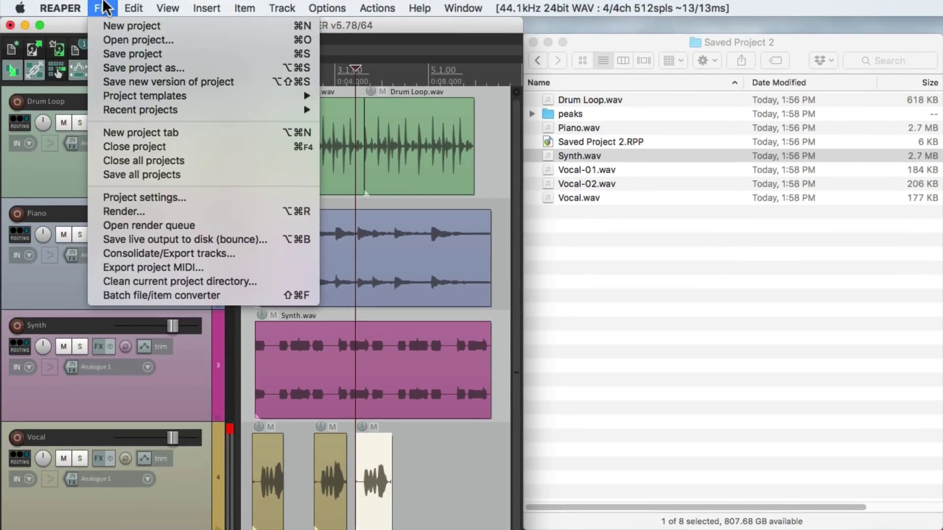
pyautogui.click(104, 68)
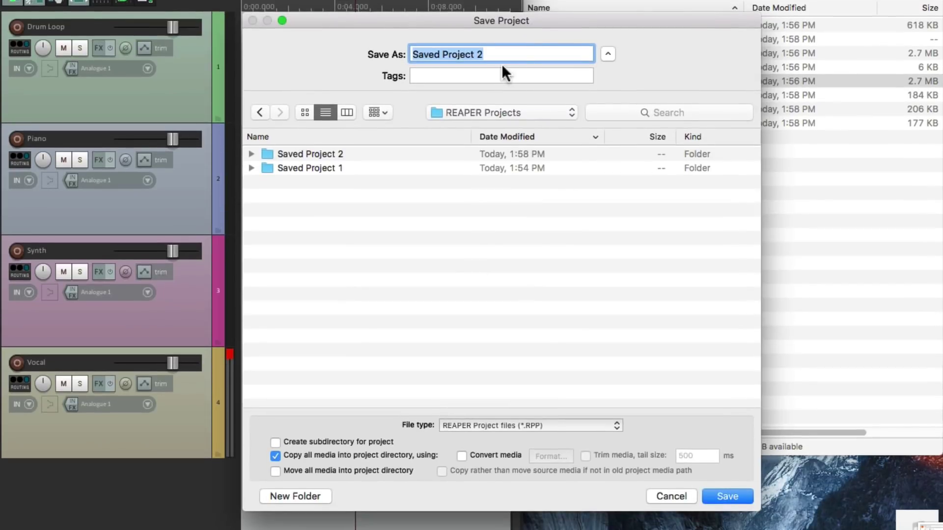
pyautogui.click(523, 54)
pyautogui.press('BackSpace')
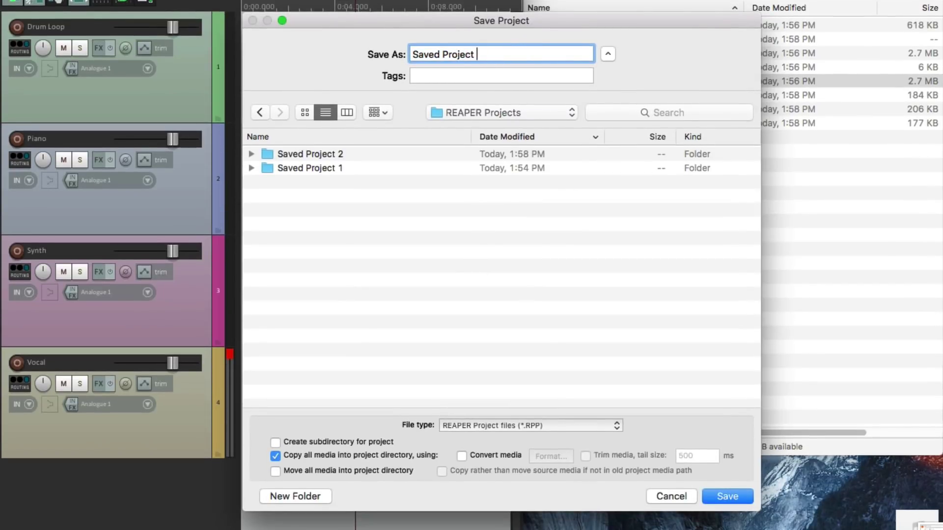
pyautogui.write('3')
pyautogui.click(276, 442)
# Step: Confirm the save and browse into Saved Project 3's Audio and peaks folders
pyautogui.click(717, 496)
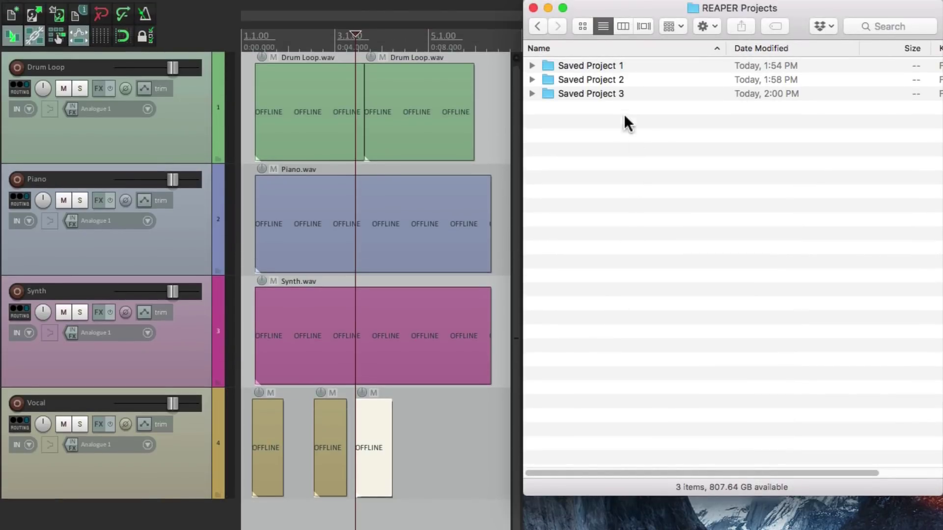
pyautogui.doubleClick(614, 96)
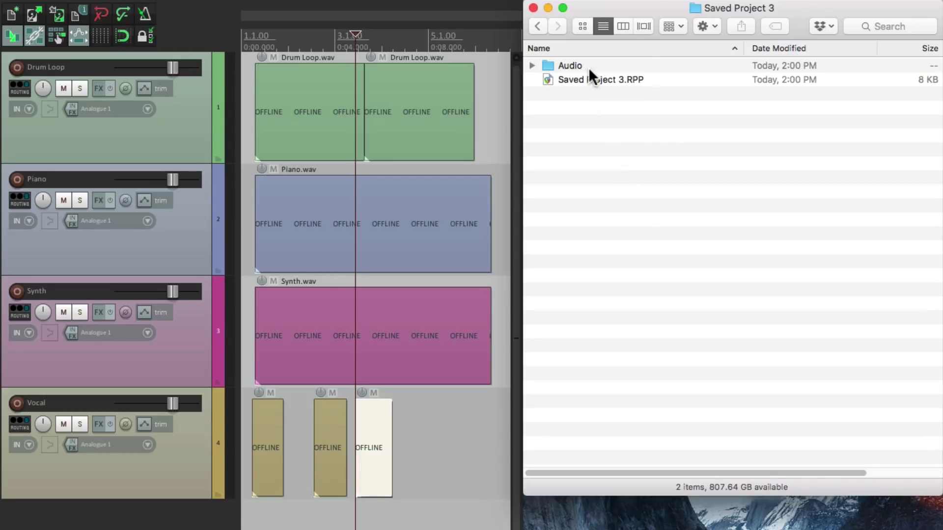
pyautogui.doubleClick(574, 65)
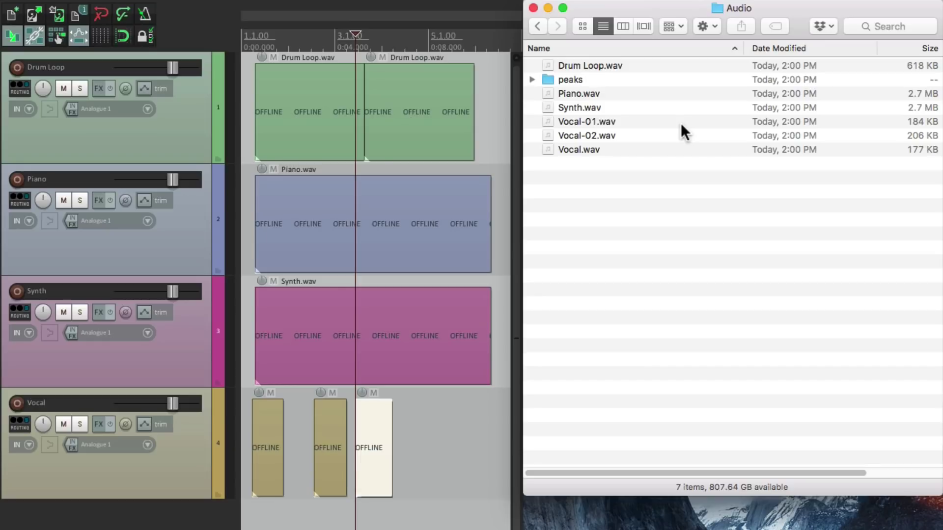
pyautogui.doubleClick(569, 80)
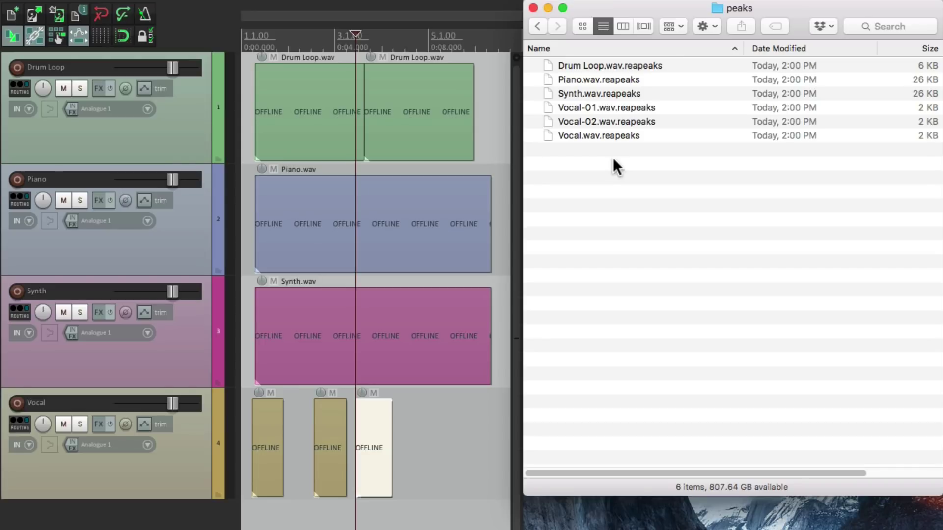
# Step: Go back up to REAPER Projects and reopen the Saved Project 3 folder
pyautogui.click(538, 27)
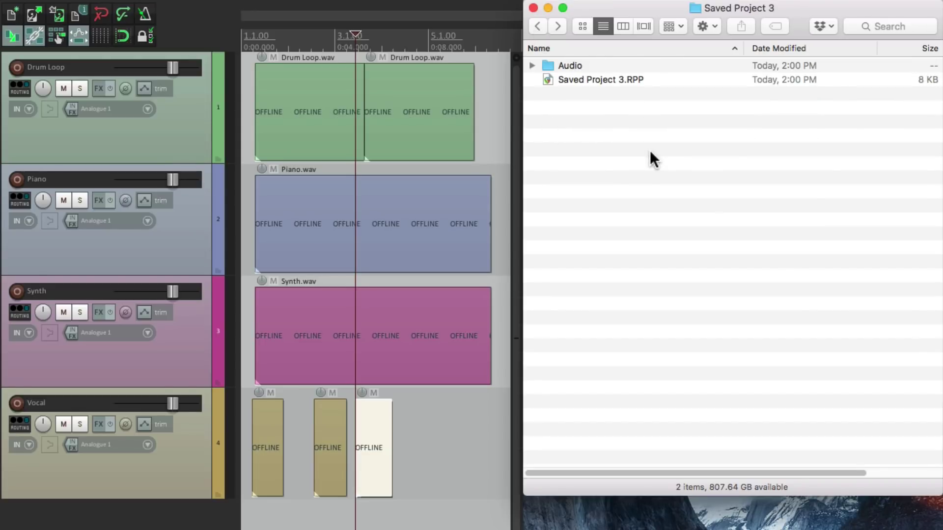
pyautogui.keyDown('super'); pyautogui.click(728, 6); pyautogui.keyUp('super')
pyautogui.click(727, 25)
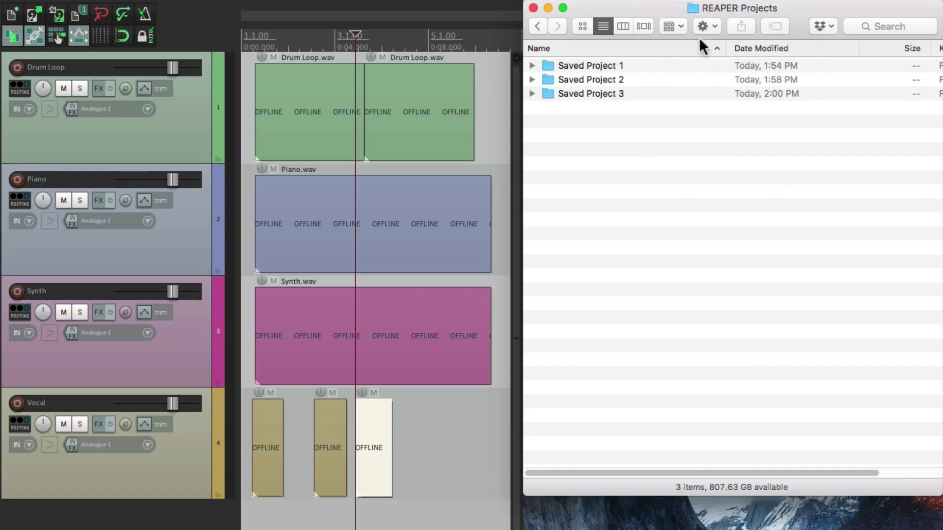
pyautogui.click(612, 93)
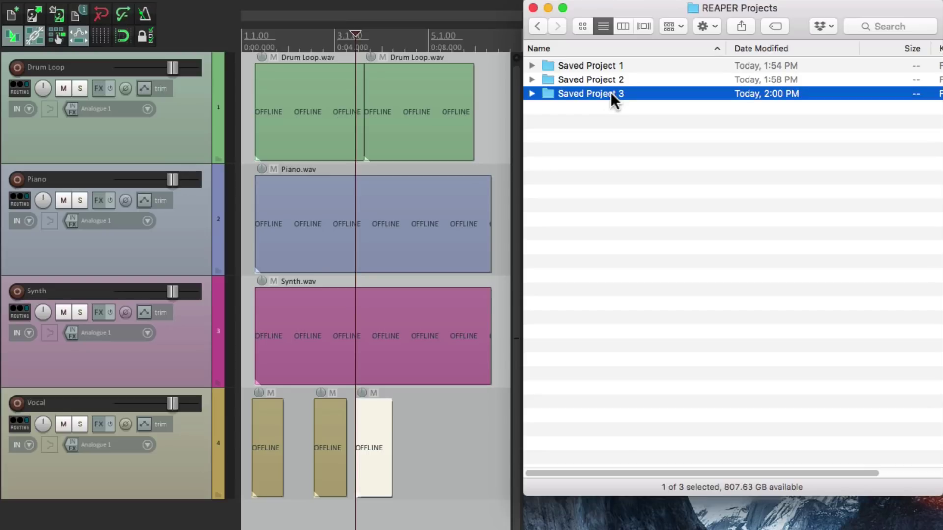
pyautogui.doubleClick(590, 93)
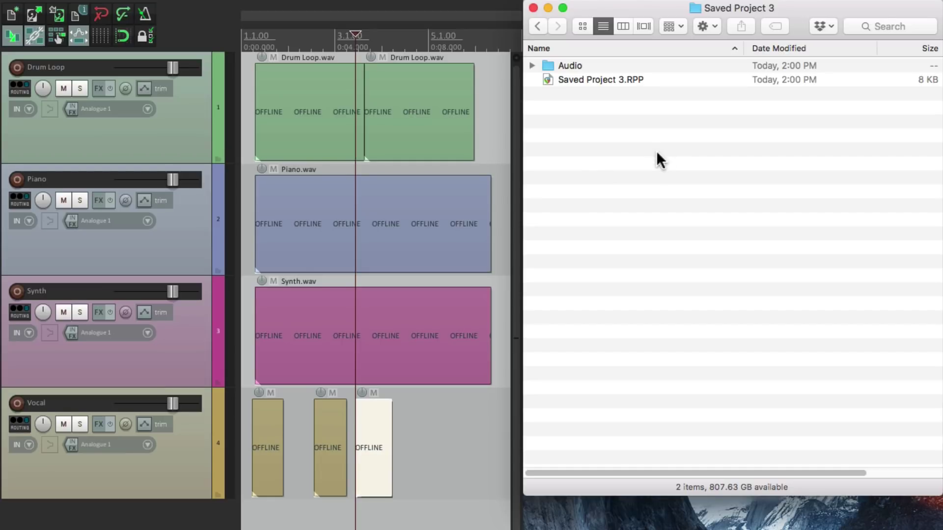
# Step: Resave the project with Cmd+S and compare Saved Project 3.RPP with the new .RPP-bak backup
pyautogui.click(312, 334)
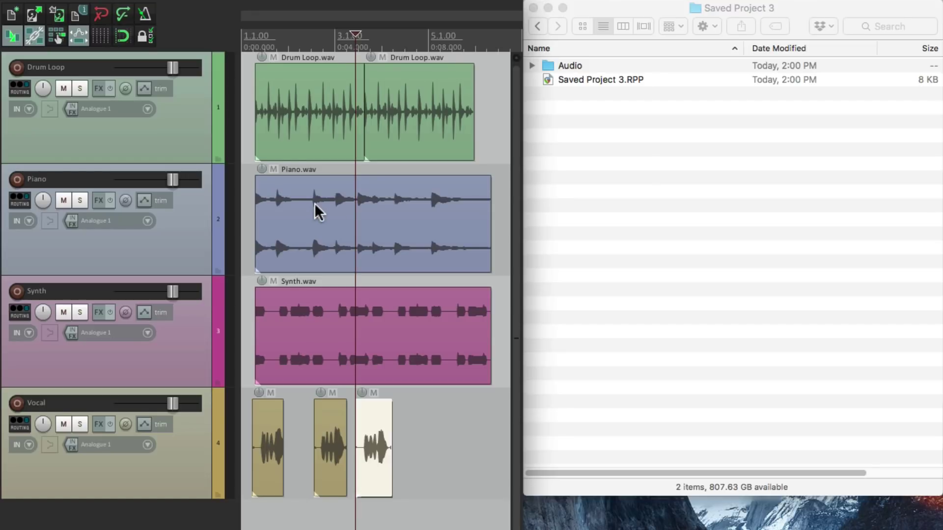
pyautogui.press('super+s')
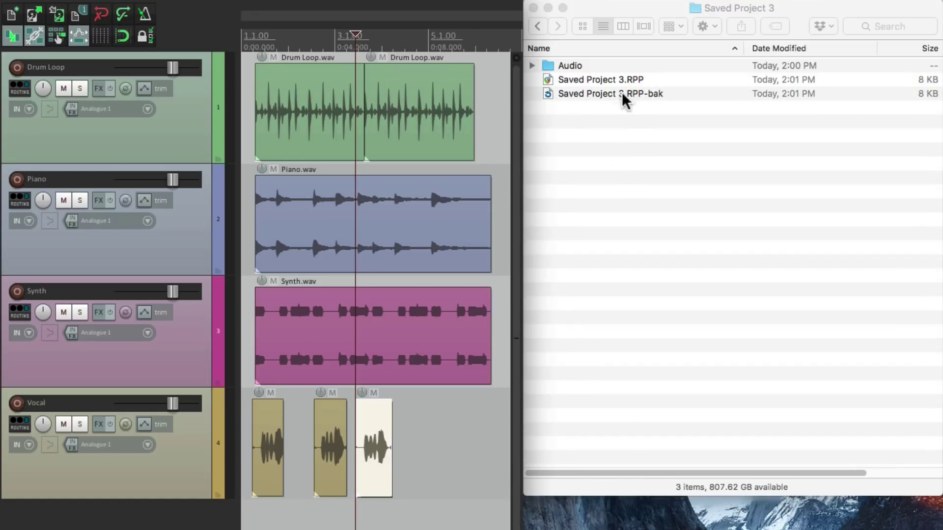
pyautogui.click(604, 80)
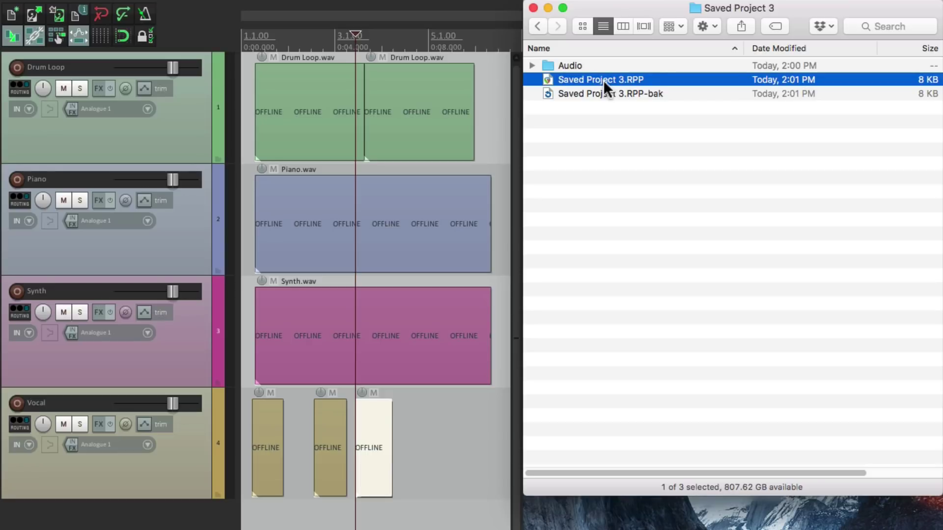
pyautogui.click(603, 95)
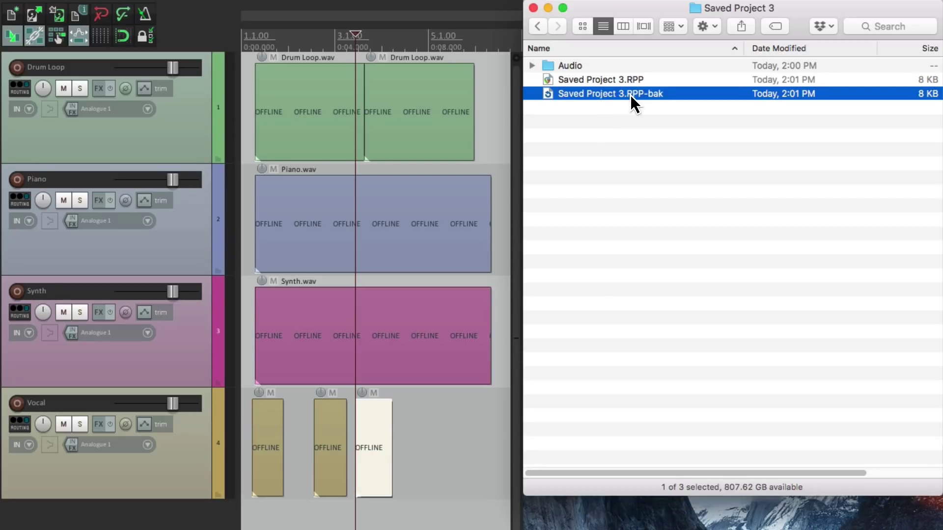
# Step: Return to REAPER, then reselect Saved Project 3.RPP and its .RPP-bak in the project folder
pyautogui.click(297, 339)
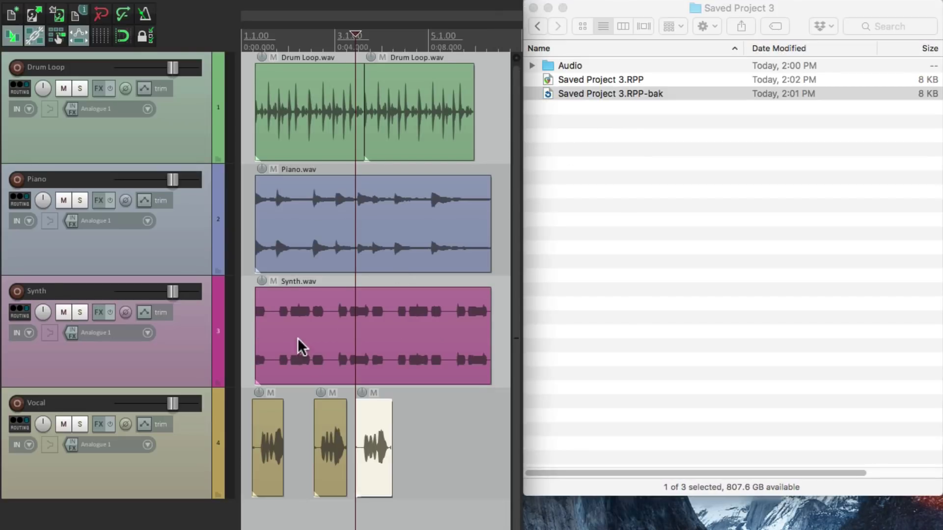
pyautogui.click(608, 221)
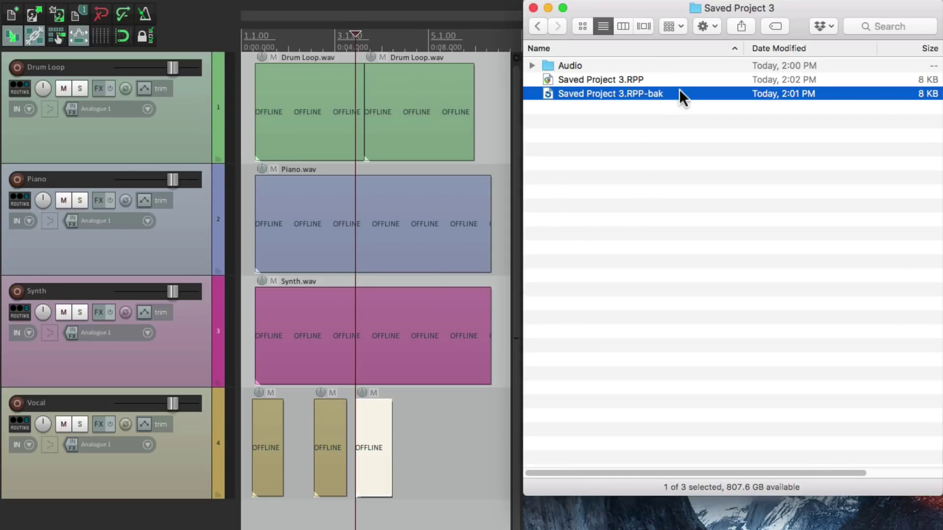
pyautogui.click(615, 79)
pyautogui.click(652, 93)
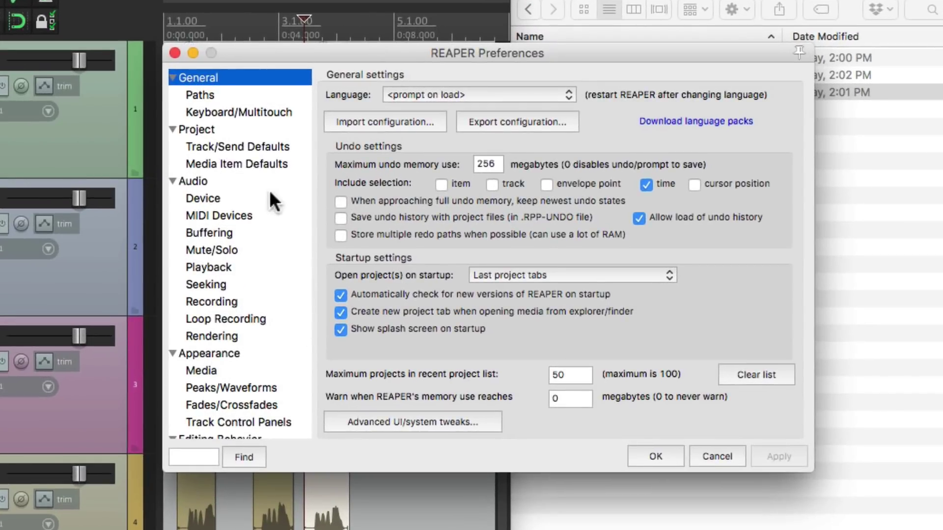
# Step: Enable Timestamp backup on REAPER's Project preferences page so each save writes a dated .rpp-bak
pyautogui.click(247, 129)
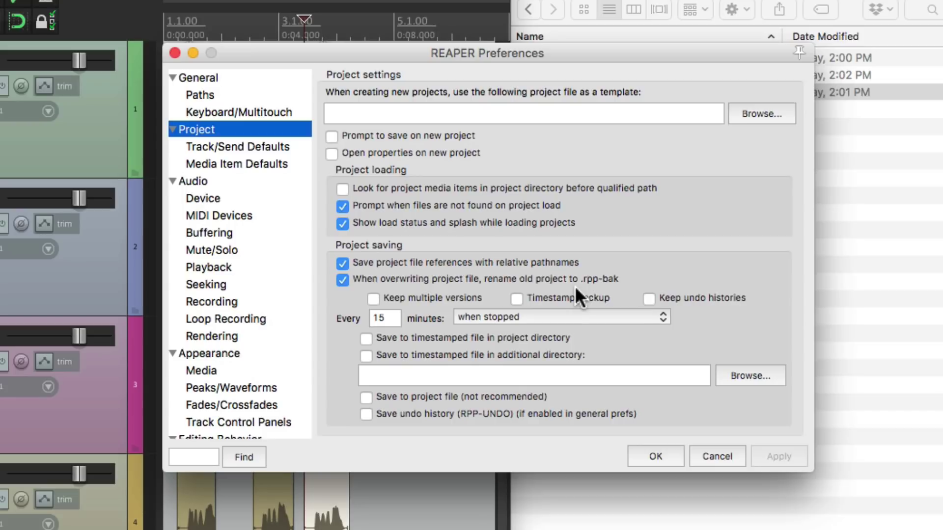
pyautogui.click(516, 298)
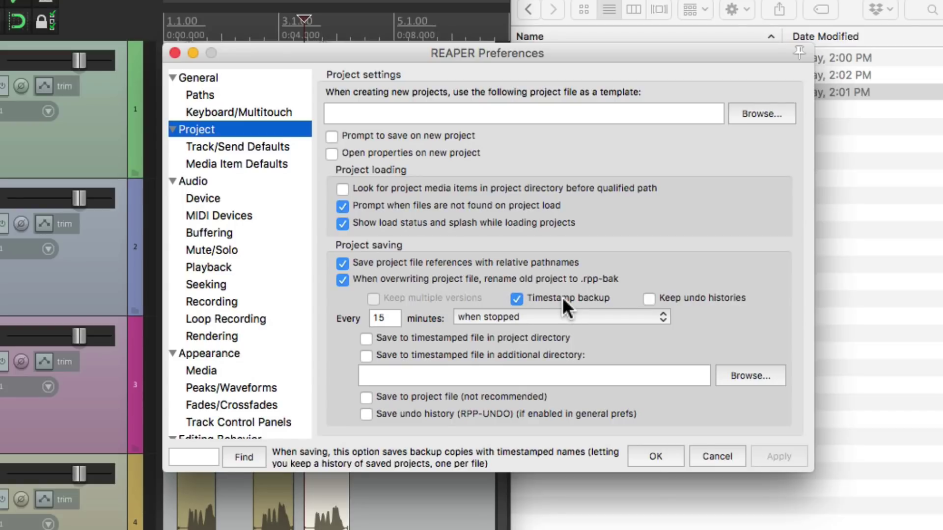
pyautogui.click(656, 456)
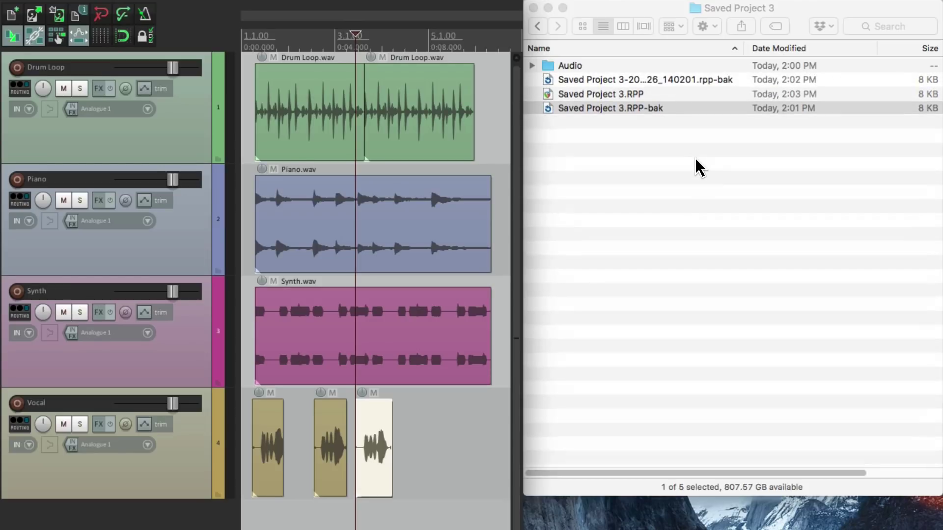
# Step: Save the project twice more to pile up additional timestamped .rpp-bak backups
pyautogui.press('super+s')
pyautogui.press('super+s')
pyautogui.press('super+s')
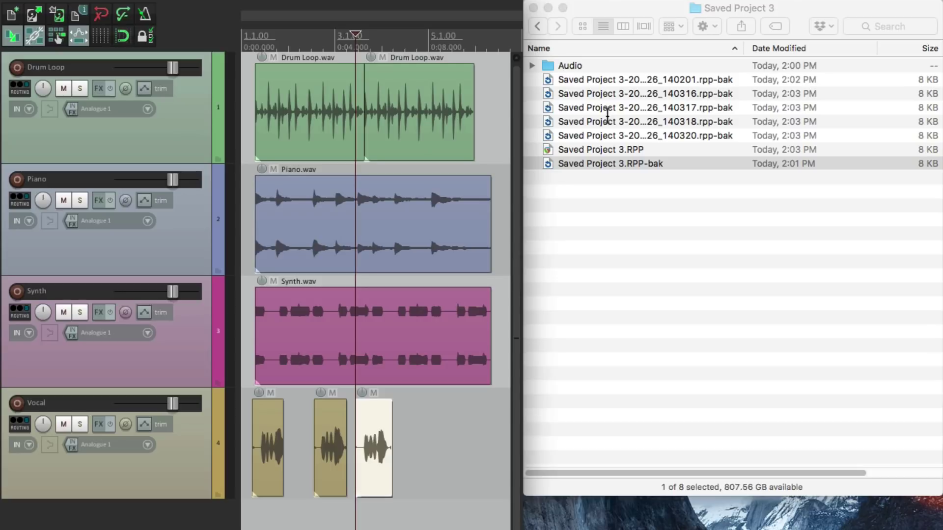
pyautogui.press('super+s')
pyautogui.press('super+s')
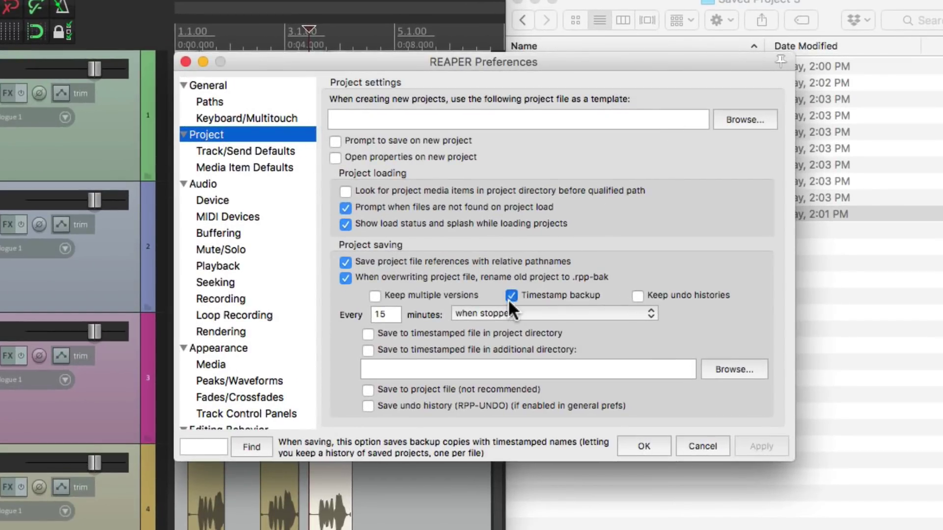
# Step: Untick Timestamp backup and tick Keep multiple versions in the Project preferences
pyautogui.click(509, 297)
pyautogui.click(374, 295)
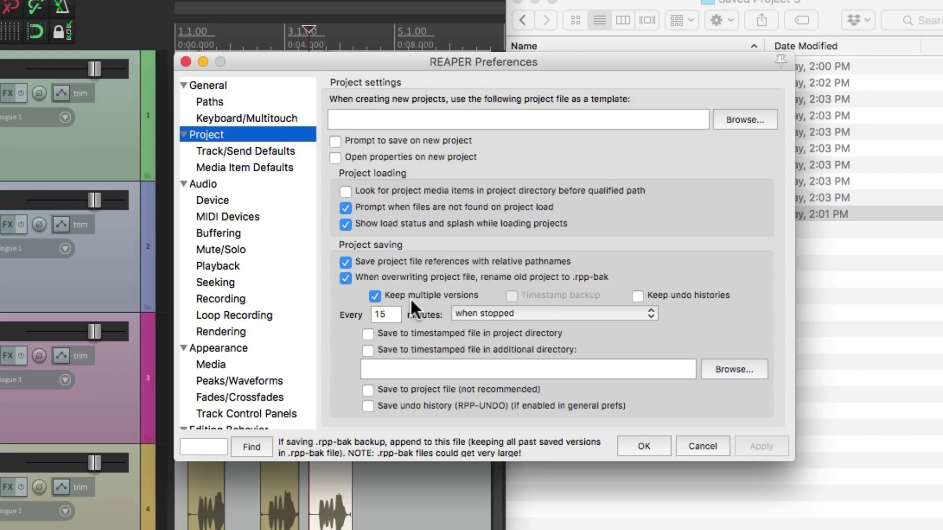
# Step: Apply the backup change, then save as 'Saved Project 4' in its own new subdirectory
pyautogui.click(641, 445)
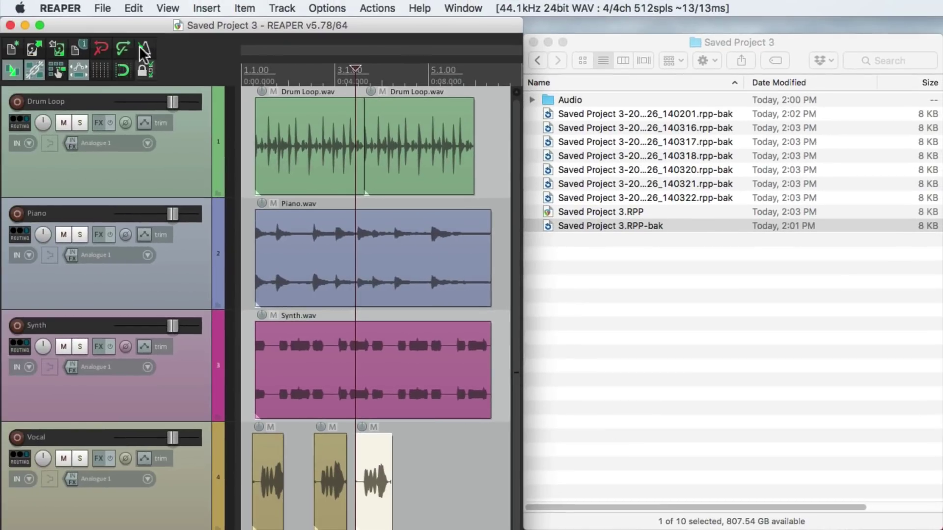
pyautogui.click(103, 8)
pyautogui.click(106, 69)
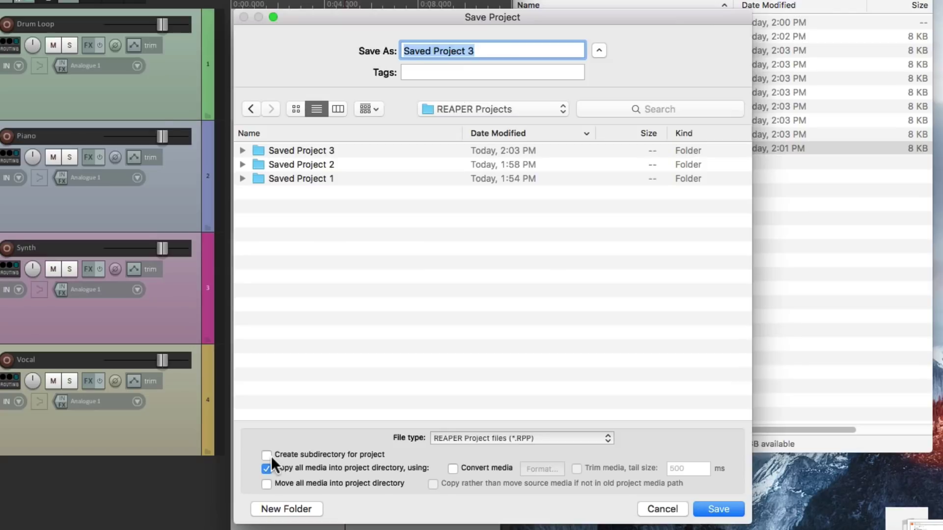
pyautogui.click(267, 455)
pyautogui.click(509, 50)
pyautogui.press('BackSpace')
pyautogui.write('4')
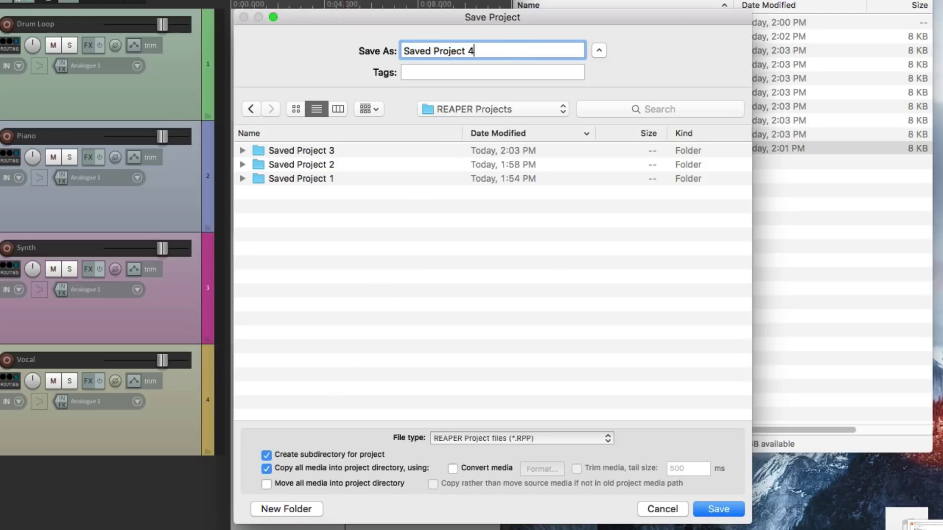
pyautogui.press('Return')
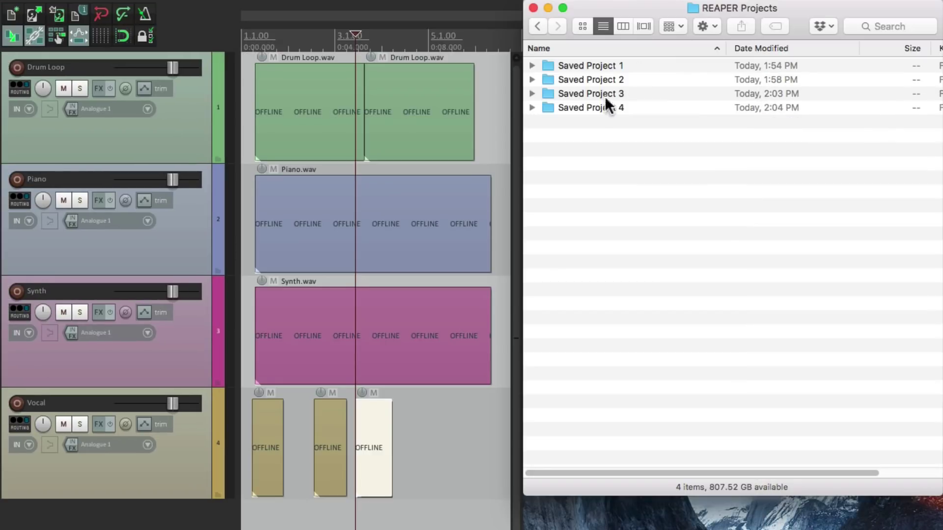
# Step: Browse Saved Project 4's Audio and peaks subfolders in Finder, then return to Saved Project 4
pyautogui.doubleClick(593, 109)
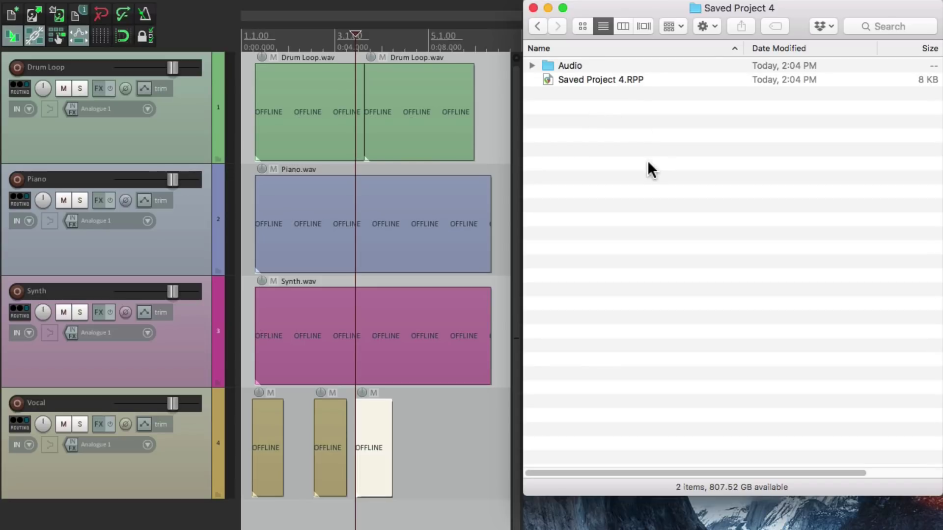
pyautogui.doubleClick(571, 67)
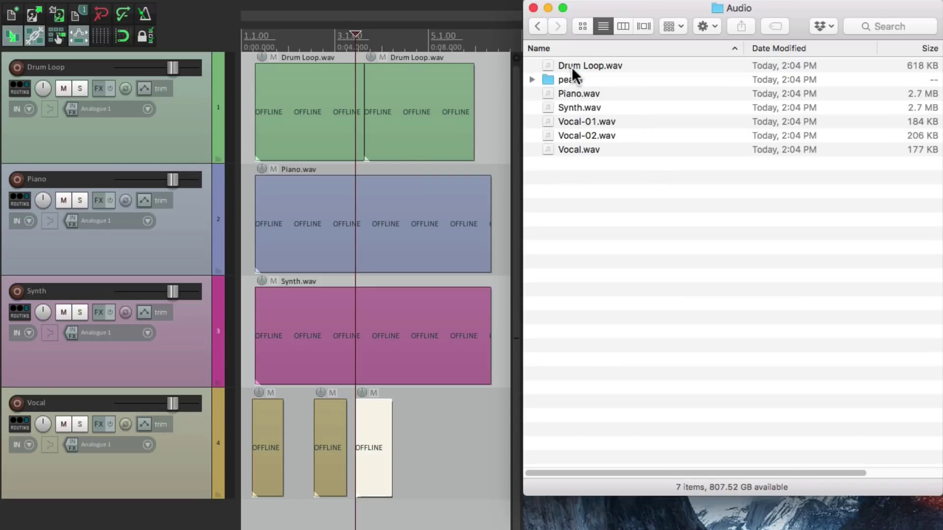
pyautogui.doubleClick(570, 77)
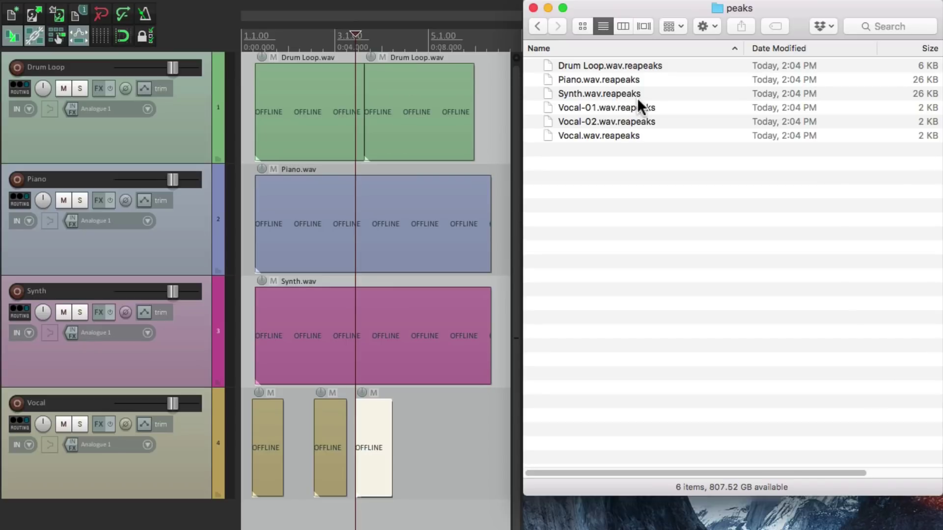
pyautogui.click(537, 33)
pyautogui.click(537, 33)
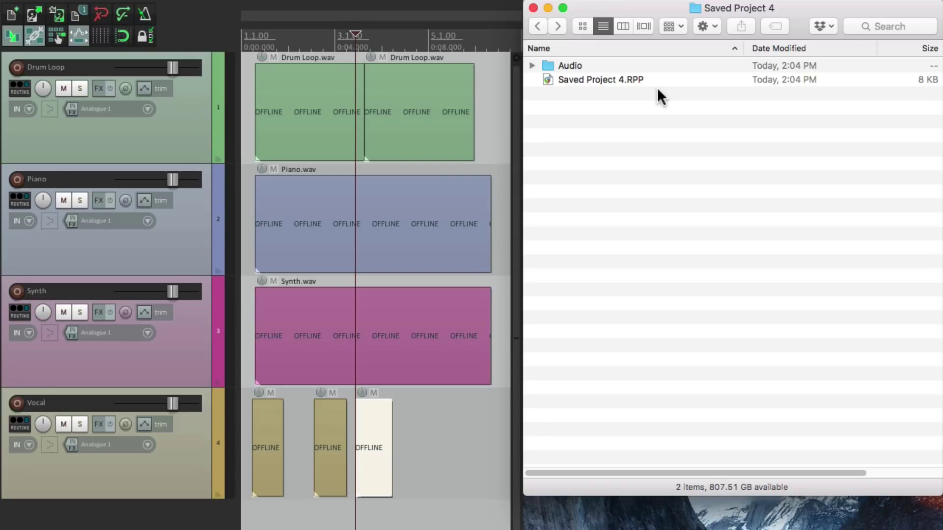
# Step: Save the REAPER project repeatedly and select Saved Project 4.RPP-bak in Finder to see it grow
pyautogui.click(366, 151)
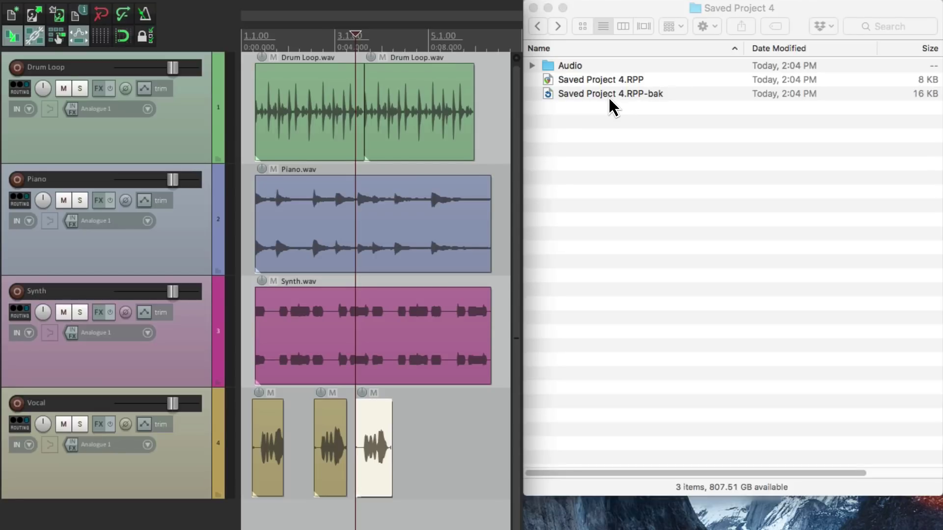
pyautogui.click(609, 96)
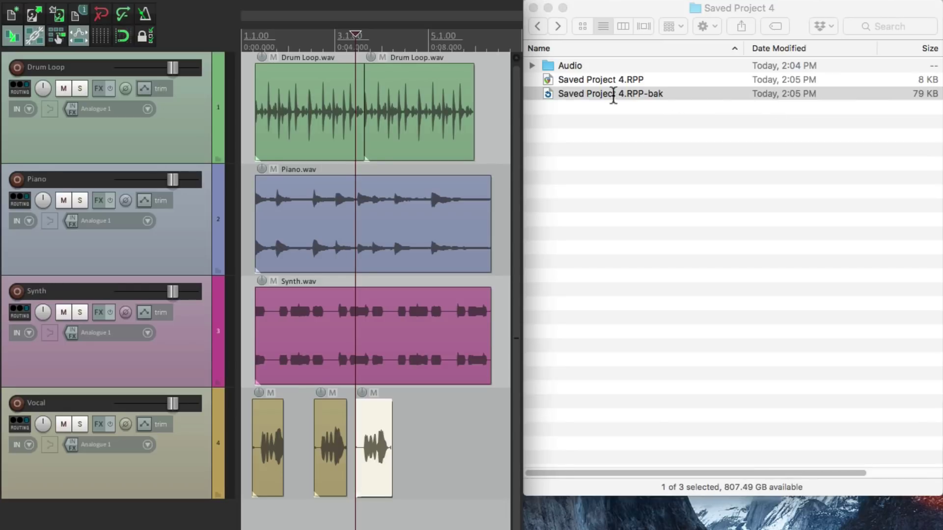
# Step: Open Saved Project 4.RPP-bak in REAPER and load its version saved at 14:05:15
pyautogui.doubleClick(604, 93)
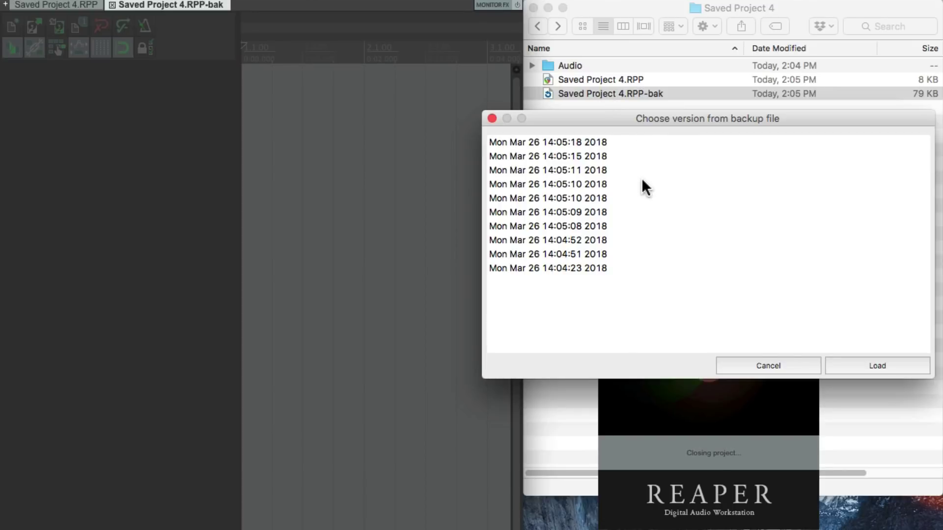
pyautogui.click(627, 157)
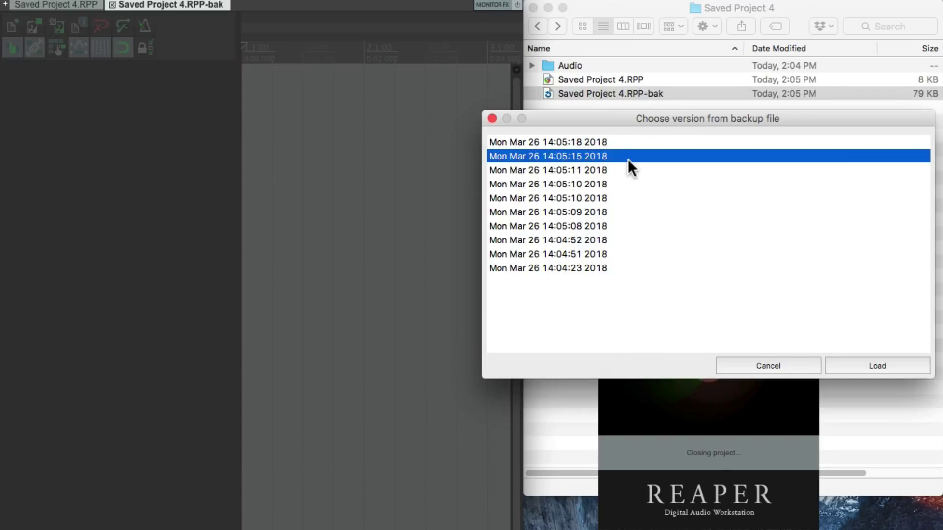
pyautogui.click(850, 366)
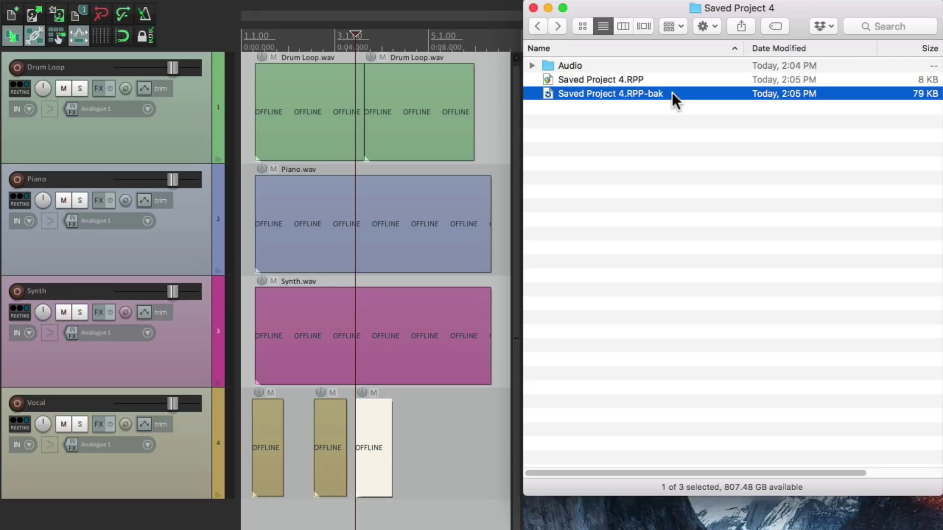
# Step: Set autosave to every 1 minute at any time, saving timestamped files to an 'Auto-Backup' directory
pyautogui.press('super+comma')
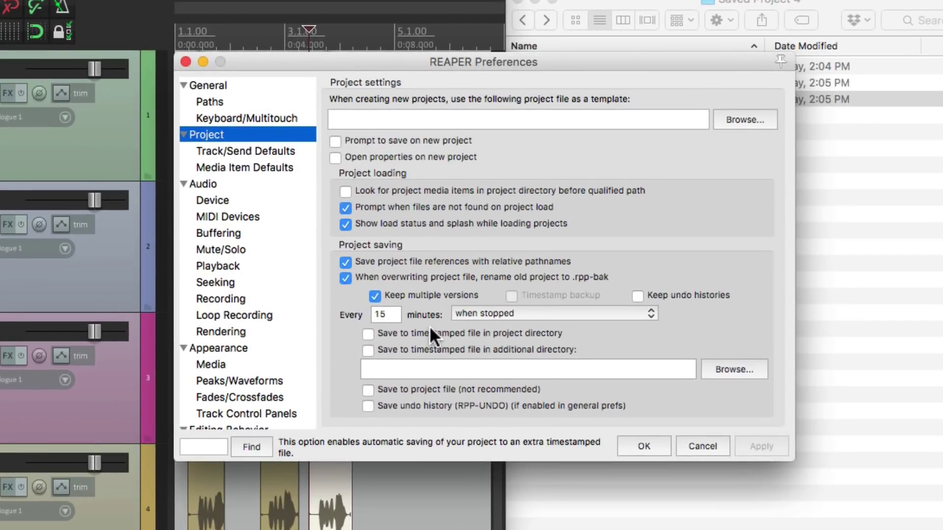
pyautogui.doubleClick(389, 311)
pyautogui.write('1')
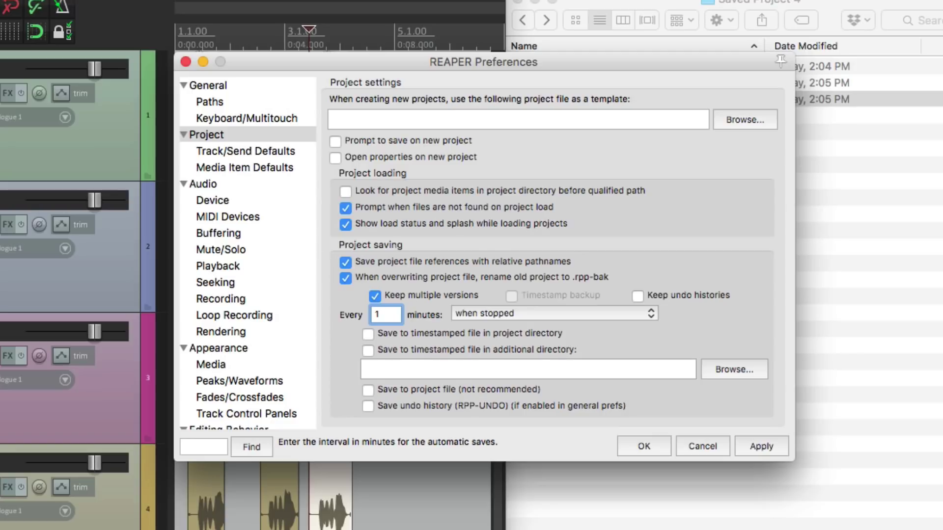
pyautogui.click(423, 335)
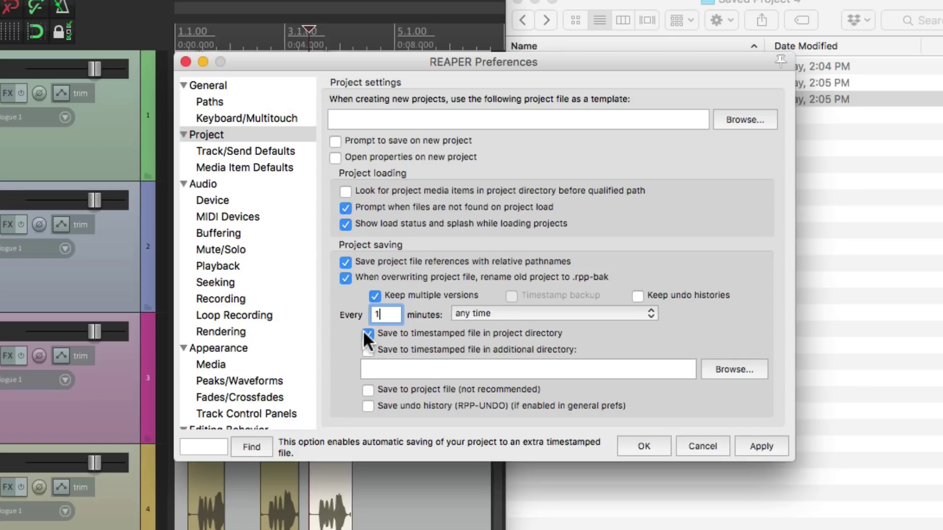
pyautogui.click(367, 350)
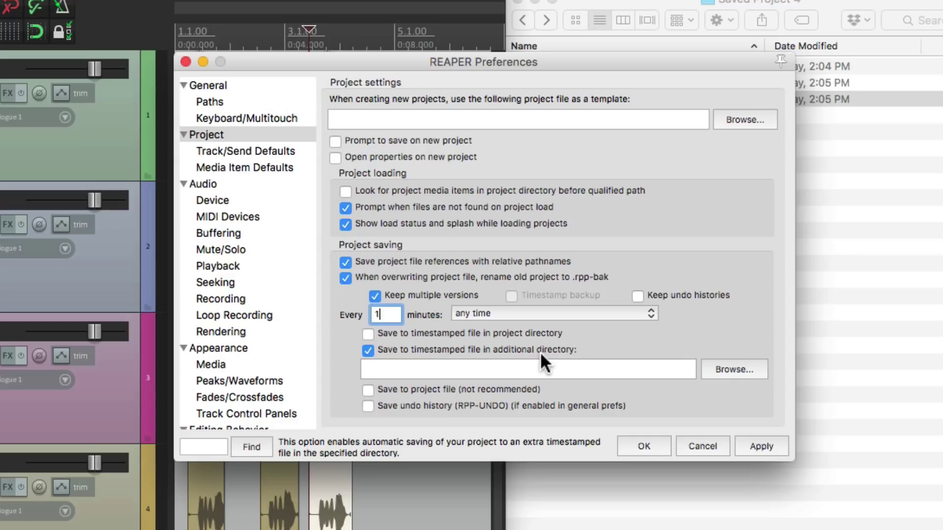
pyautogui.click(514, 366)
pyautogui.write('Auto-Ba')
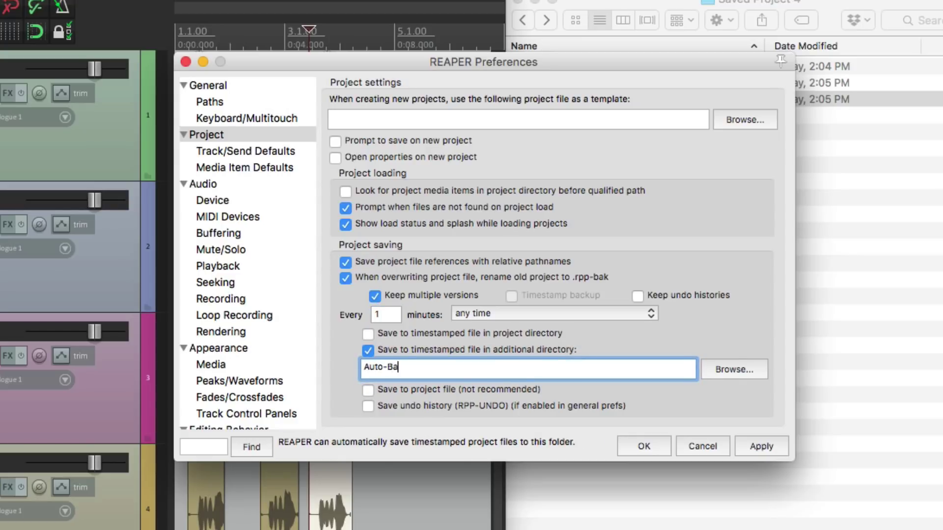
pyautogui.write('ckup')
# Step: Apply the autosave settings and inspect the .RPP, .RPP-bak and Auto-Backup folder in Finder
pyautogui.click(636, 446)
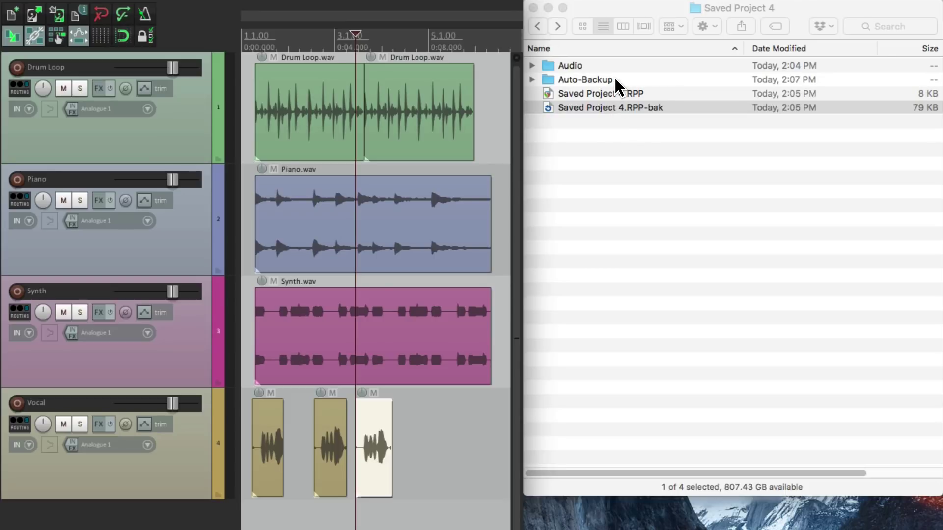
pyautogui.click(632, 92)
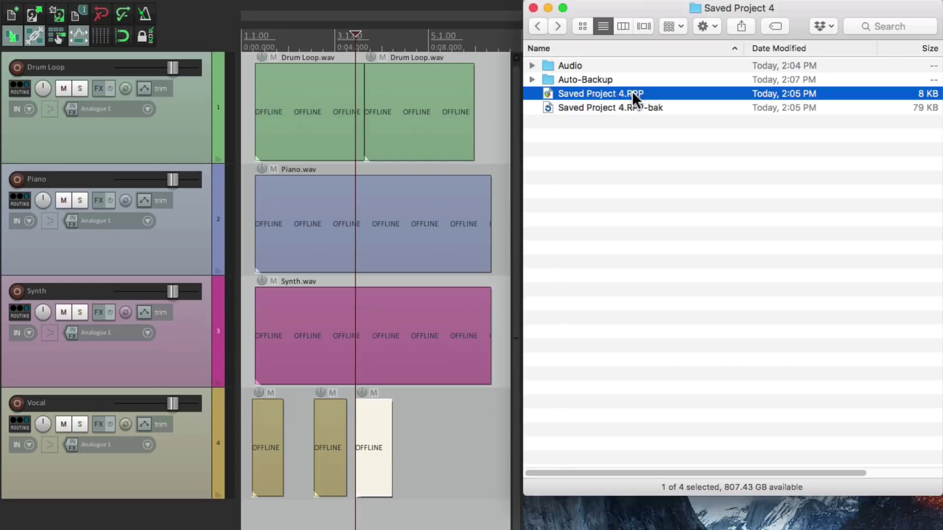
pyautogui.click(658, 108)
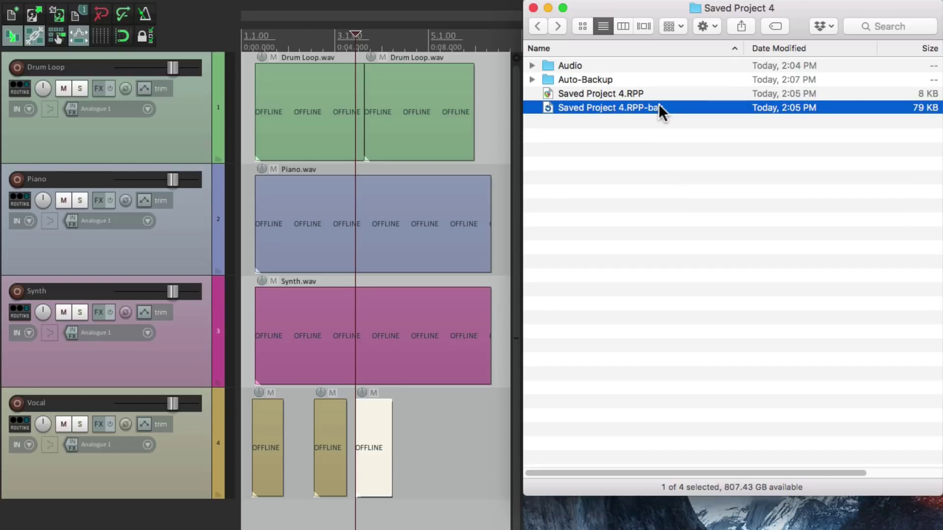
pyautogui.click(532, 80)
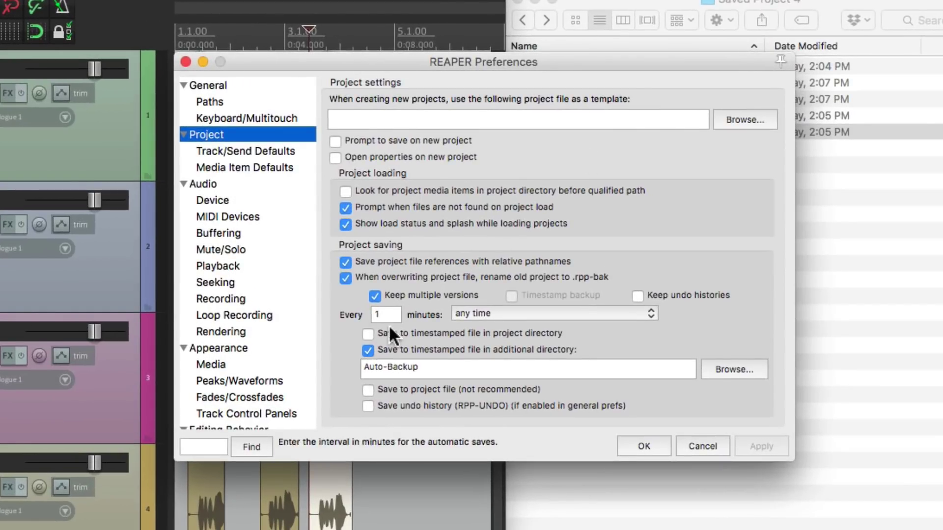
# Step: Change the autosave interval to 5 minutes and close Preferences
pyautogui.click(390, 315)
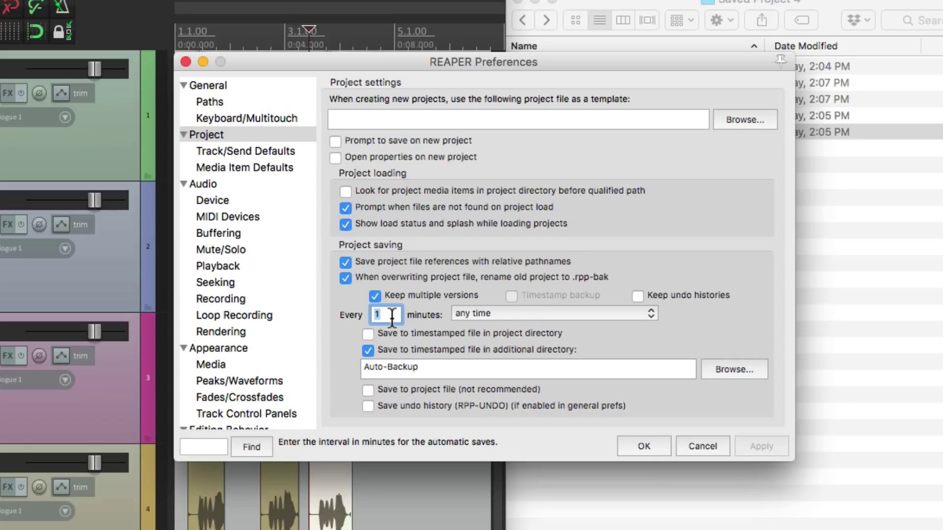
pyautogui.write('5')
pyautogui.click(644, 446)
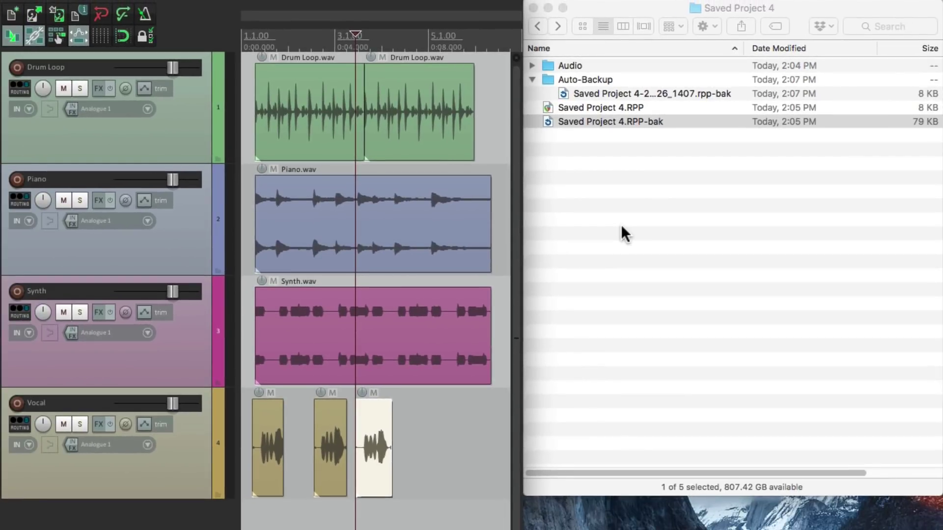
# Step: Expand and collapse the Auto-Backup and Audio folders in Finder to review their contents
pyautogui.click(647, 121)
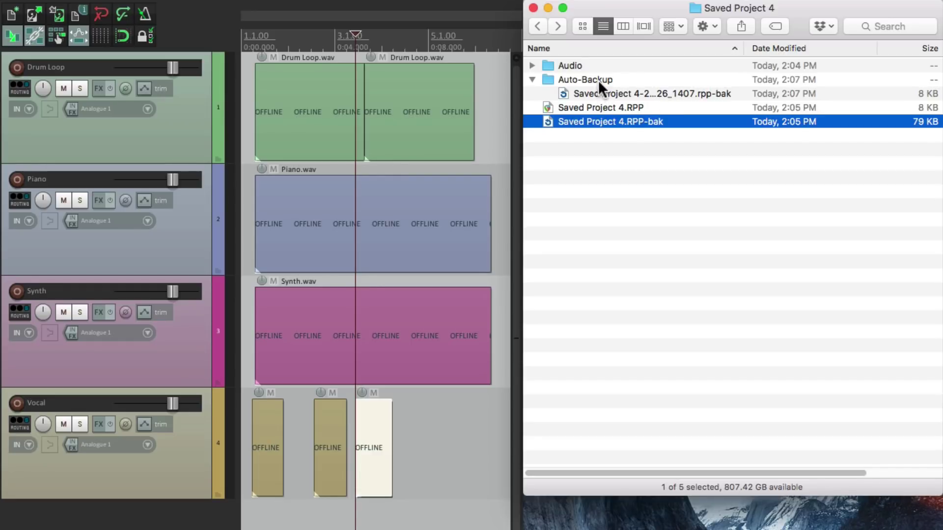
pyautogui.click(532, 79)
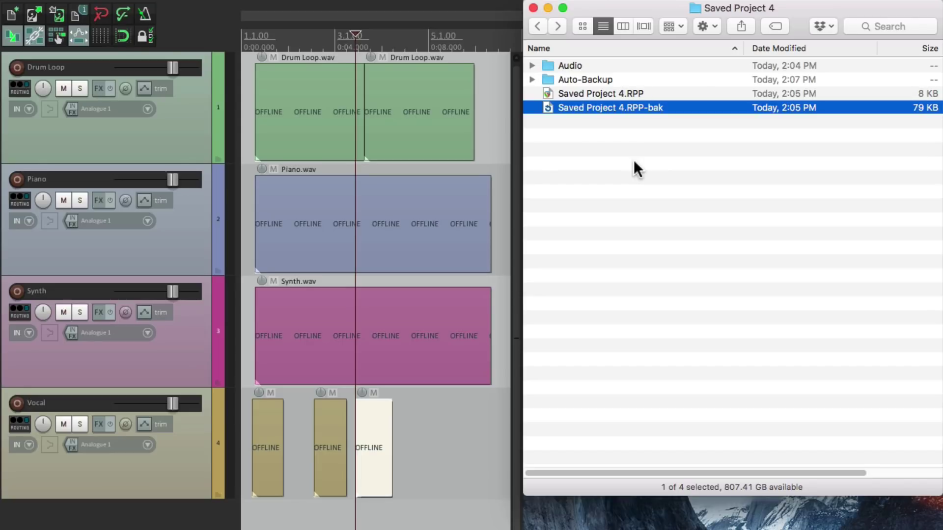
pyautogui.click(532, 80)
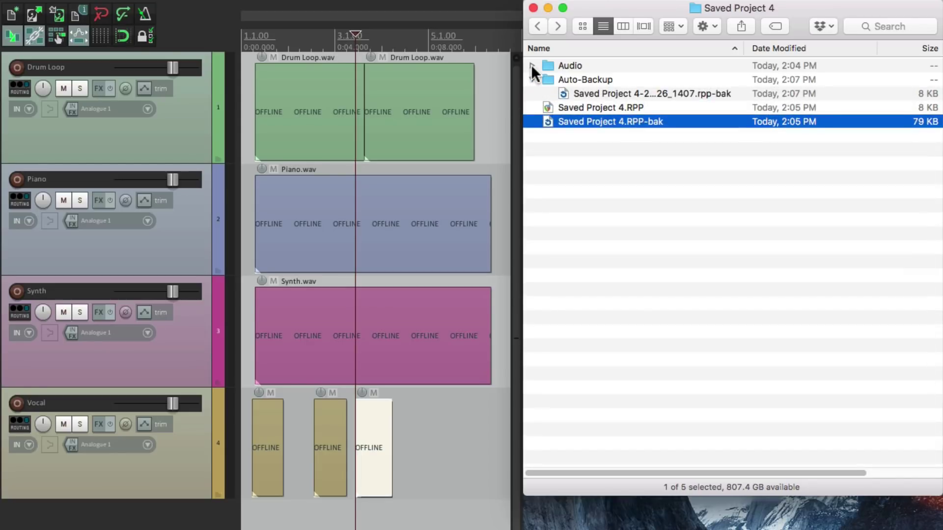
pyautogui.click(532, 64)
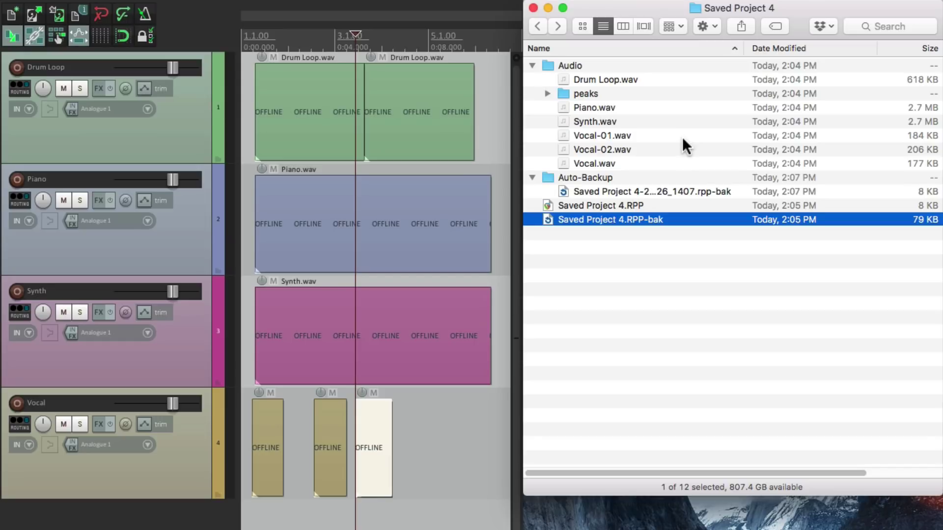
pyautogui.click(532, 65)
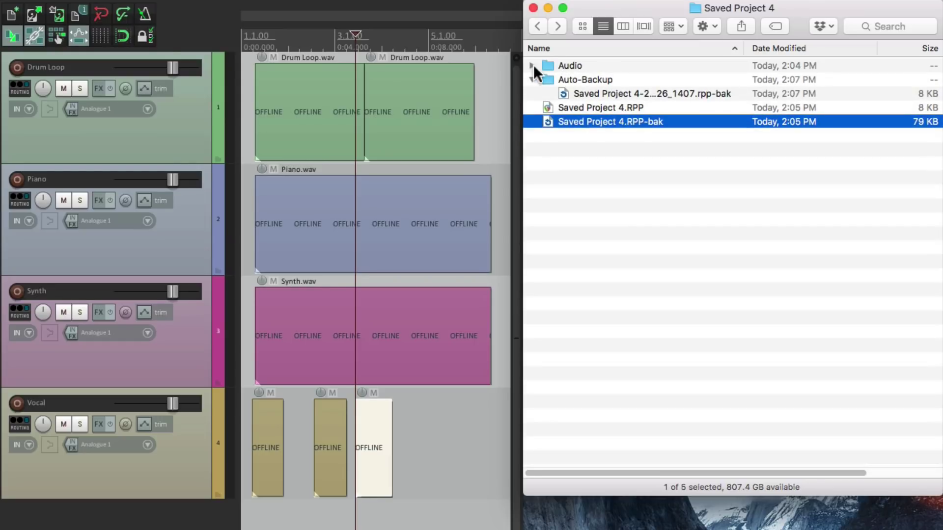
pyautogui.click(532, 79)
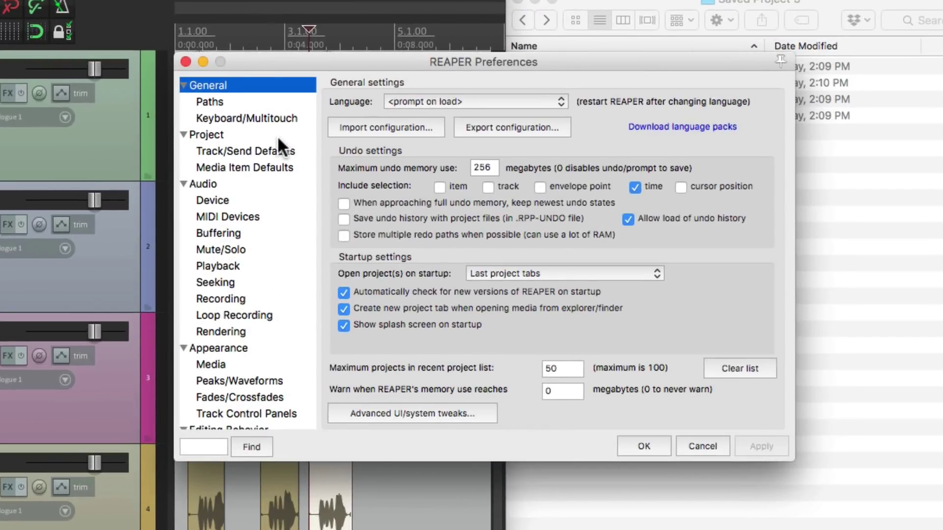
# Step: Review the Project saving and Media pages of REAPER's Preferences
pyautogui.click(276, 135)
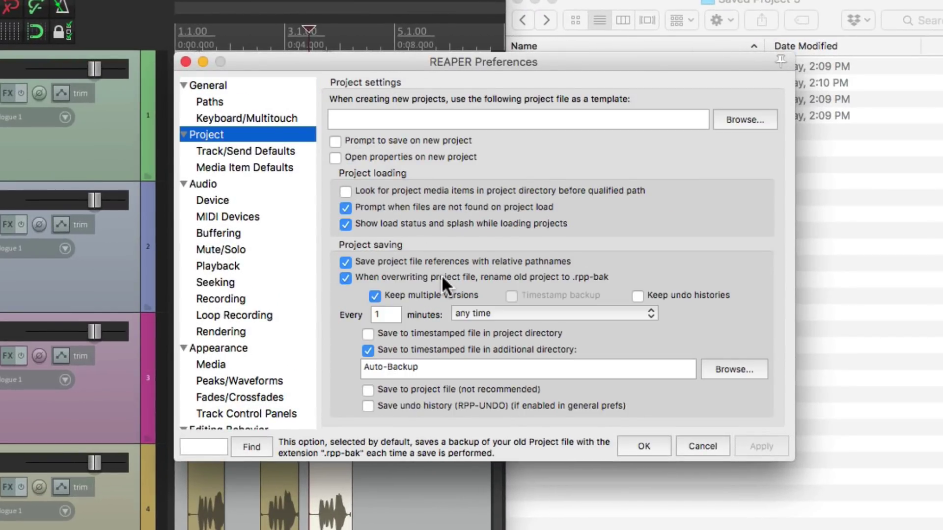
pyautogui.scroll(-6, 257, 284)
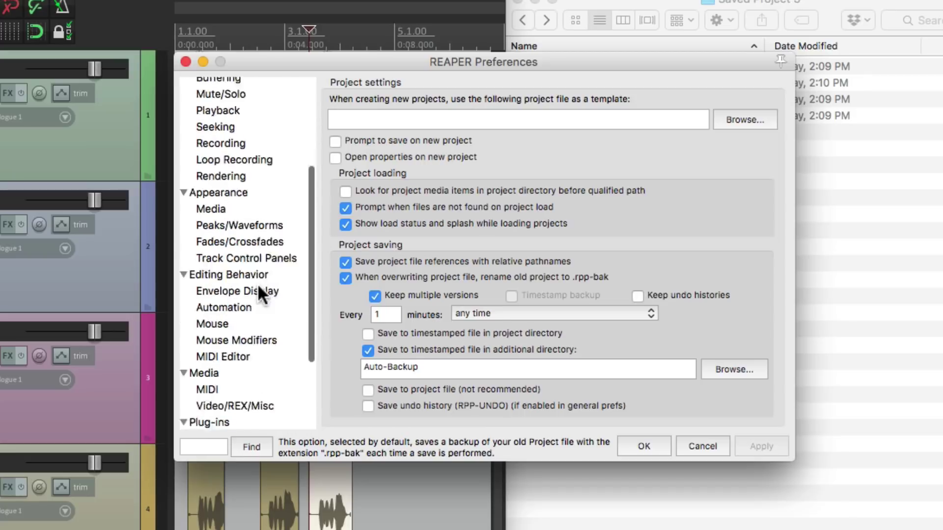
pyautogui.scroll(-3, 250, 289)
pyautogui.click(242, 304)
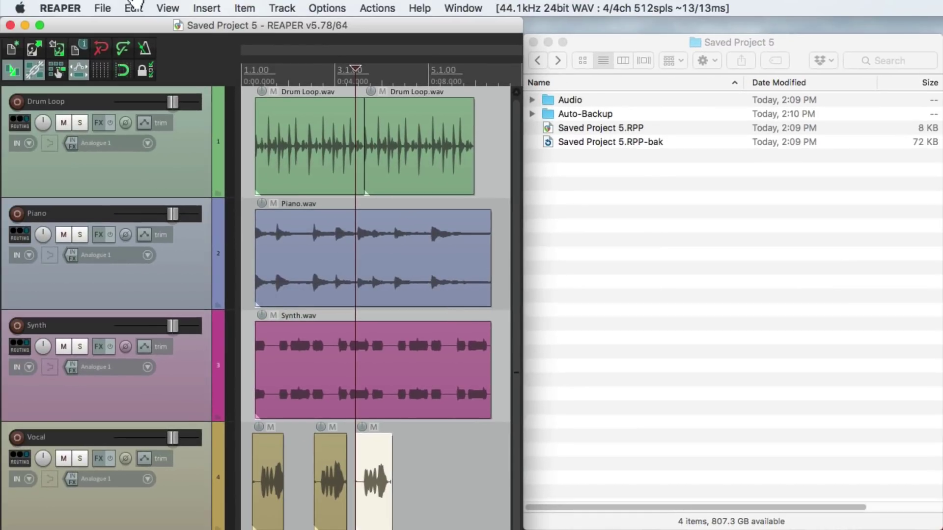
# Step: Save the 'Audio' media path in Project Settings as the default for new projects
pyautogui.click(100, 8)
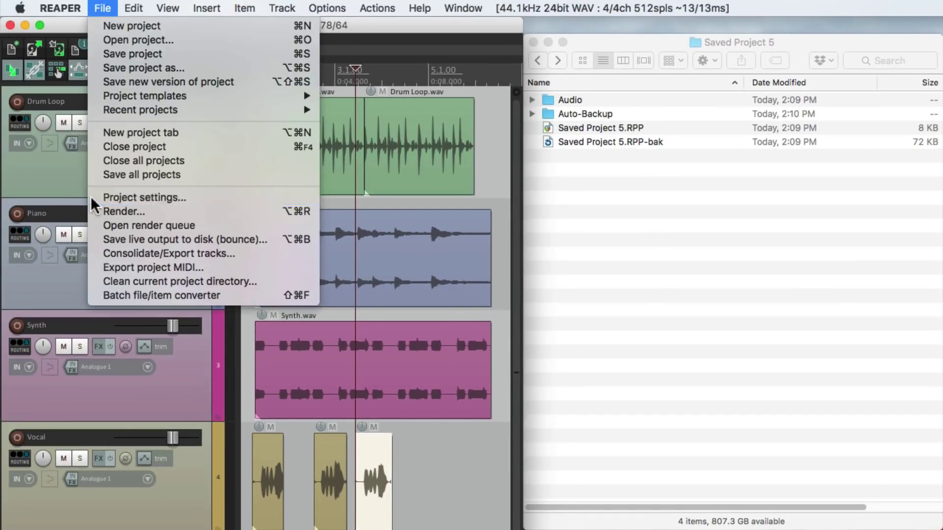
pyautogui.click(96, 197)
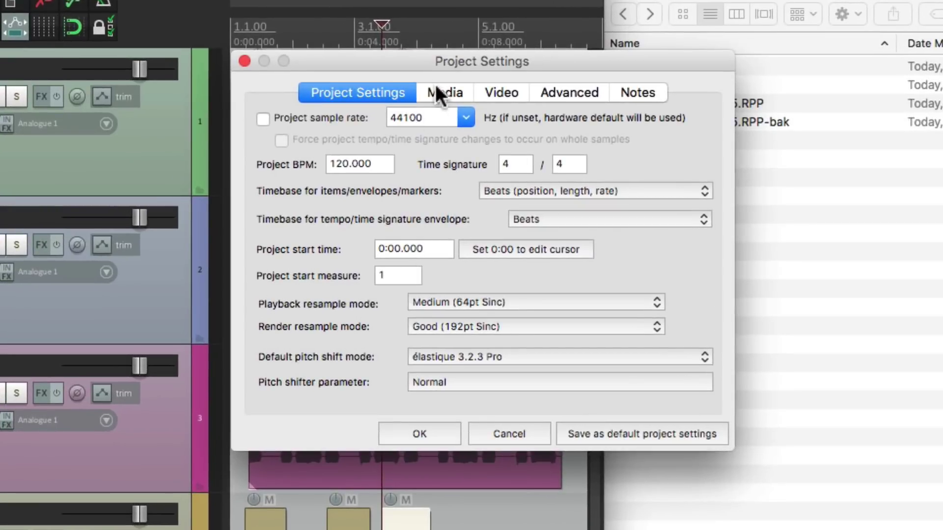
pyautogui.click(436, 86)
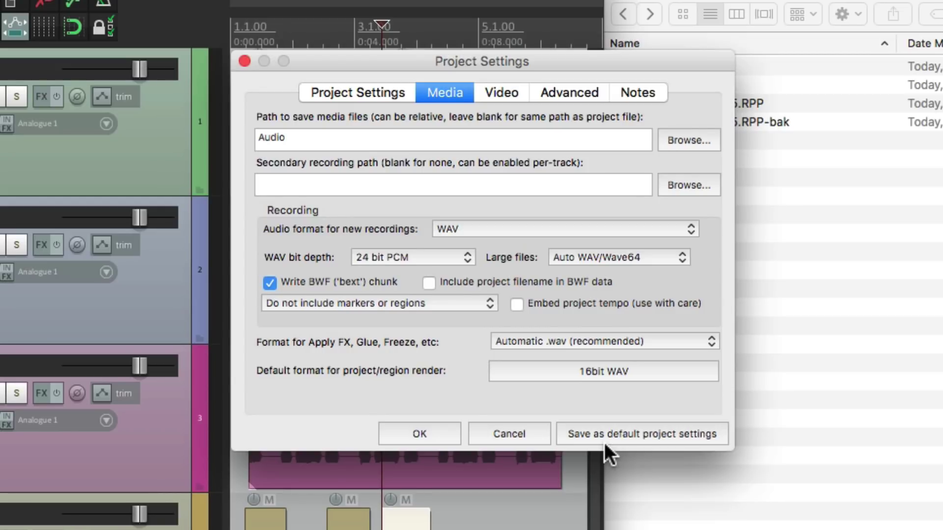
pyautogui.press('Return')
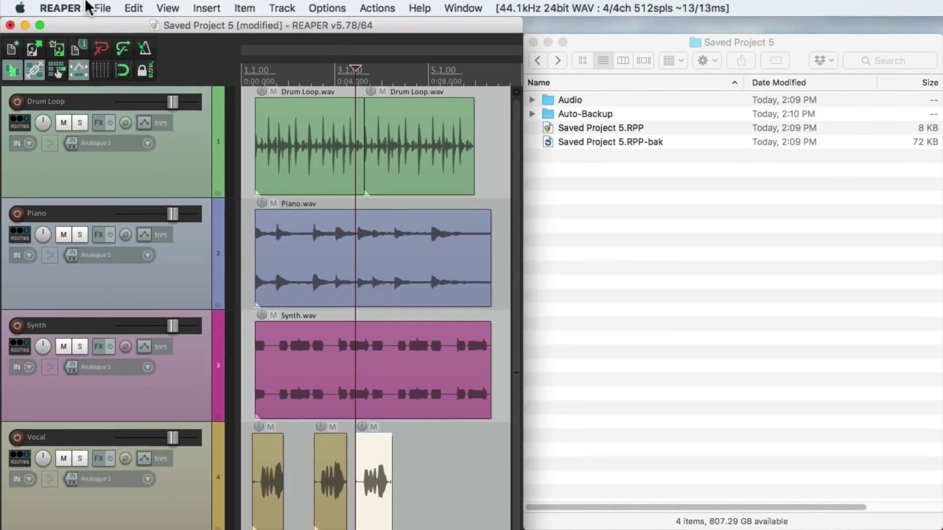
# Step: Create a new project tab and verify its Project Settings media path already reads 'Audio'
pyautogui.click(102, 7)
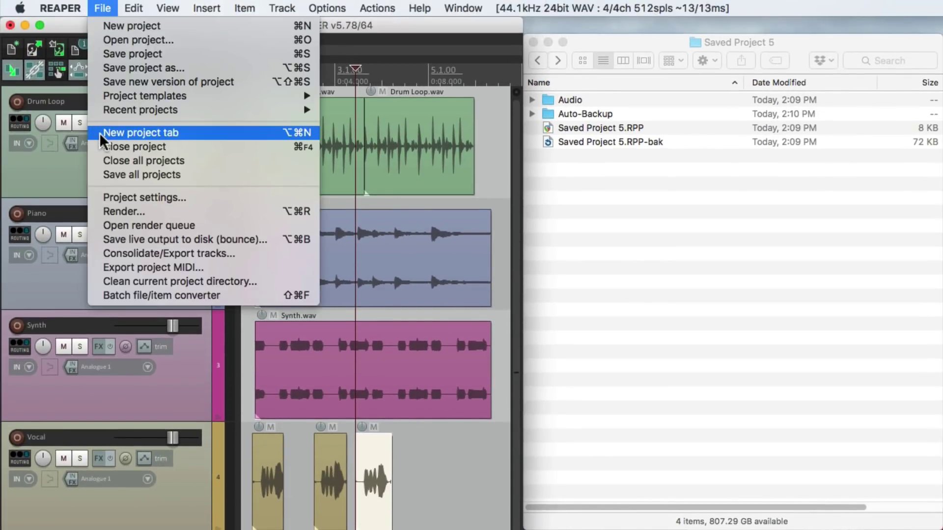
pyautogui.click(99, 132)
pyautogui.click(101, 7)
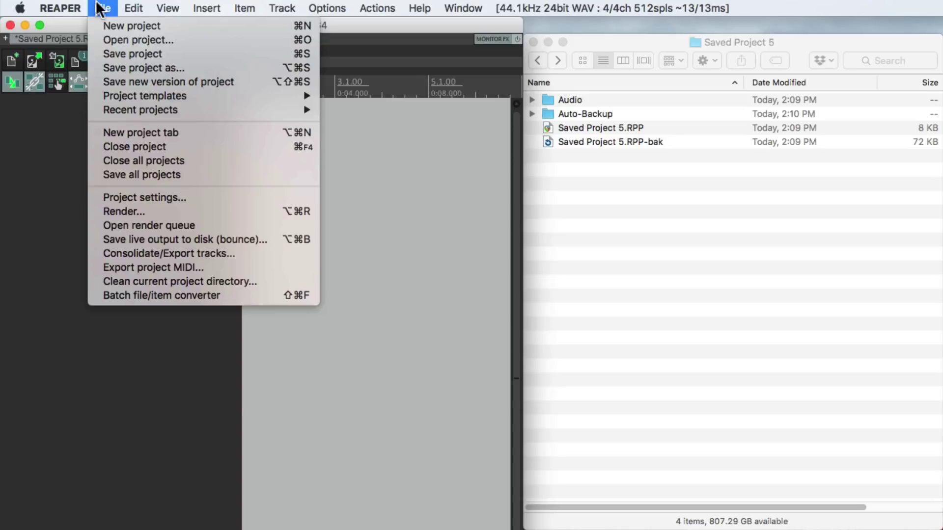
pyautogui.click(108, 198)
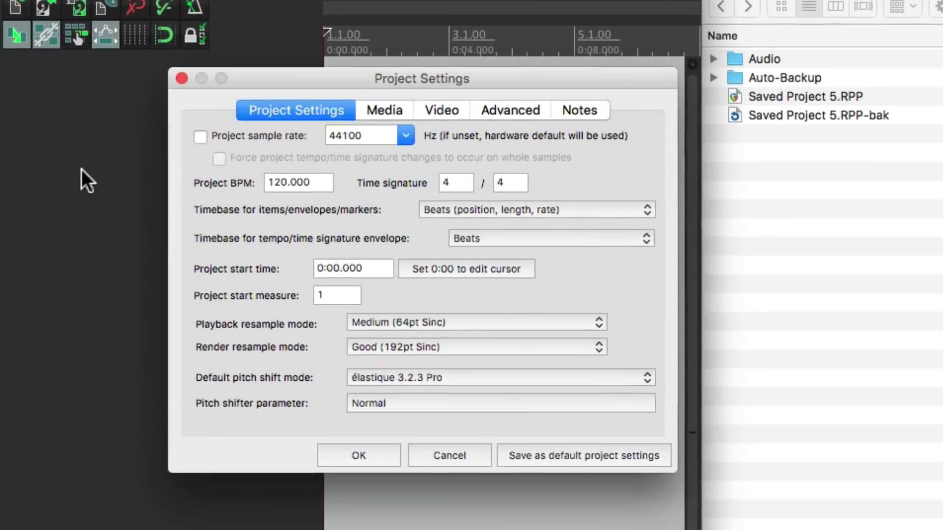
pyautogui.click(381, 110)
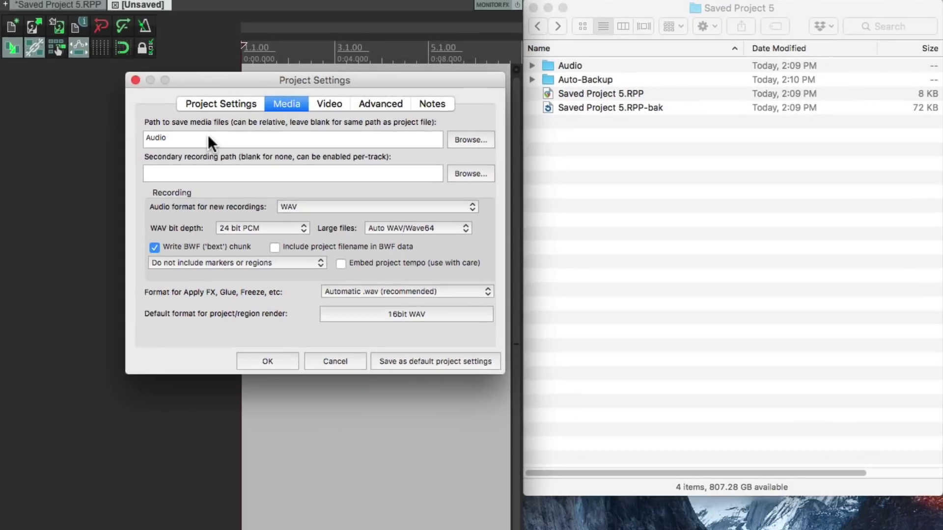
pyautogui.click(799, 56)
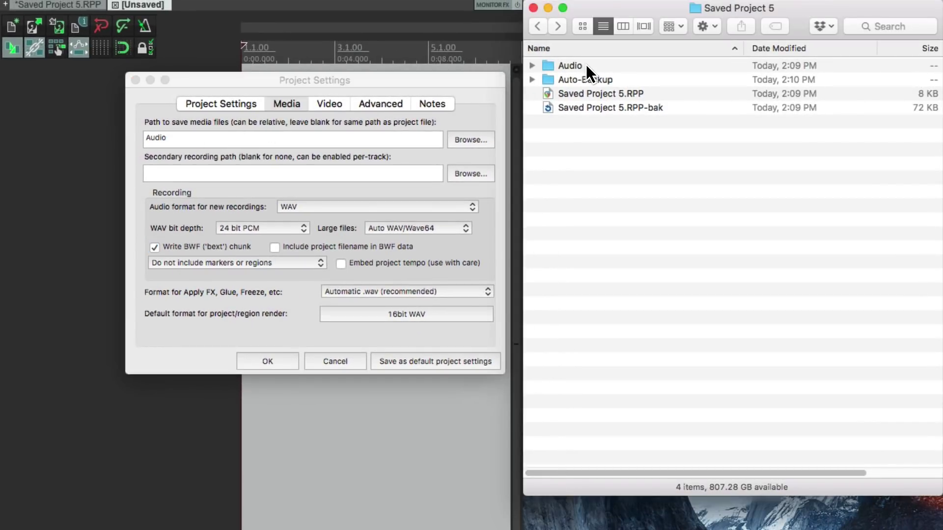